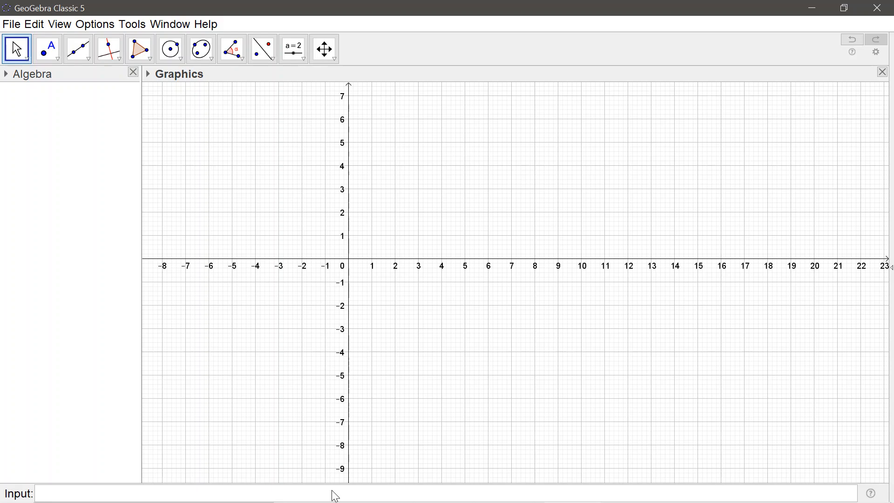
- Plot the linear function 2x+3 and deselect its graph
click(333, 492)
text(2x)
key(BackSpace)
text(x)
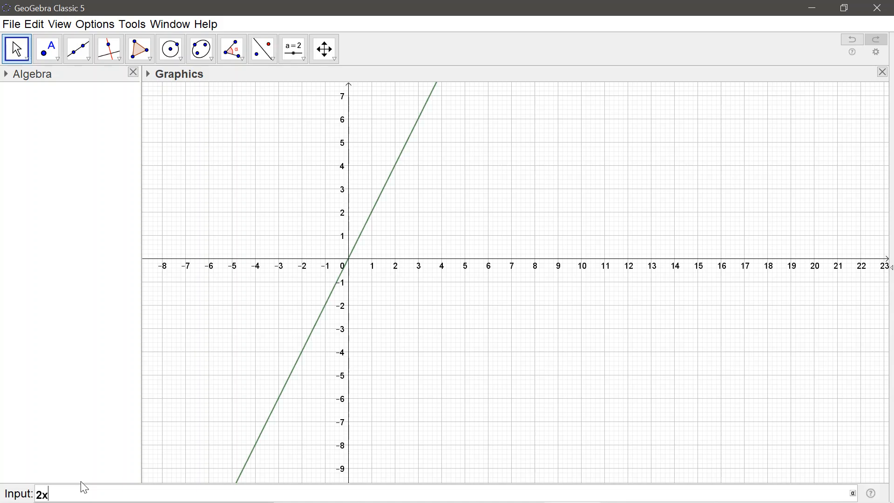
text(+3)
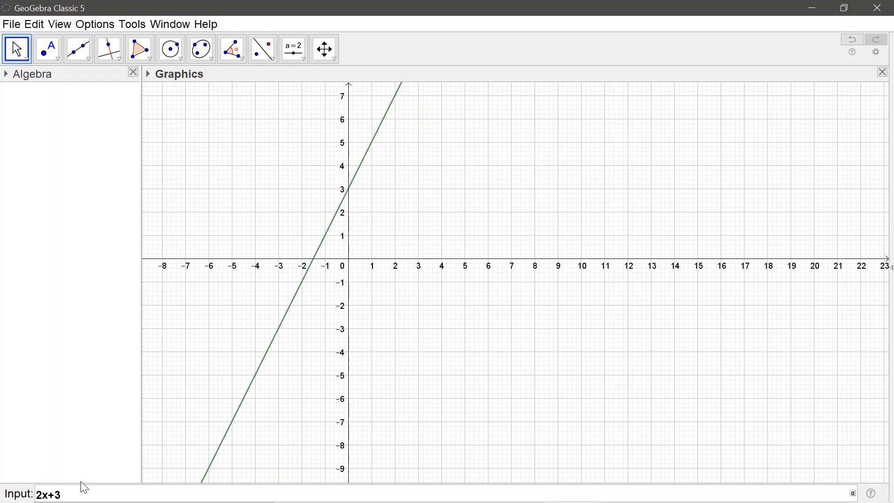
key(Return)
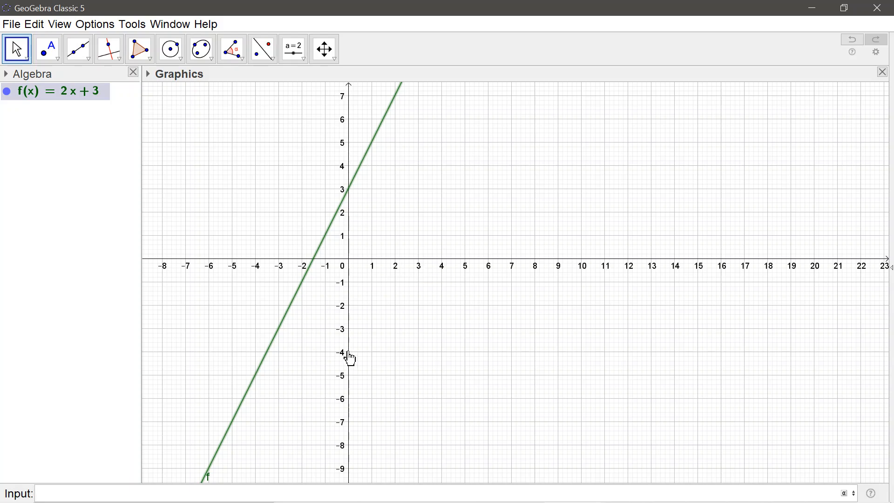
click(477, 144)
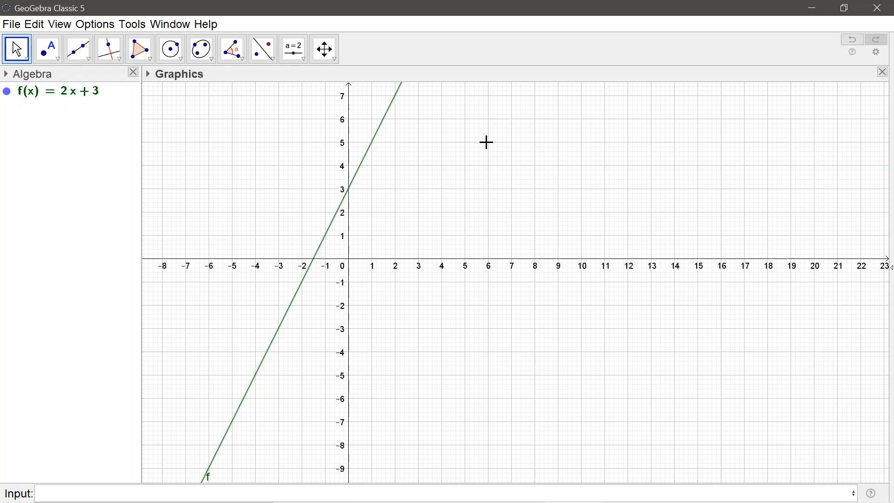
- Hide the grid in the graphics view
right_click(486, 142)
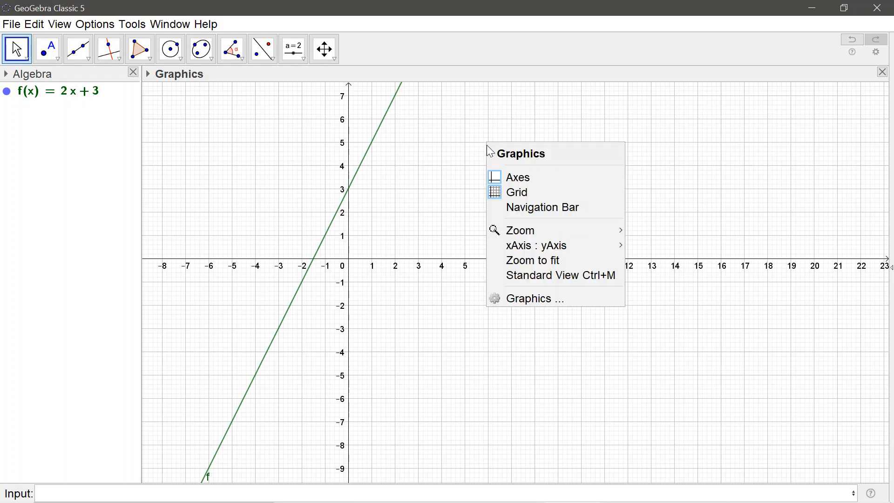
click(510, 192)
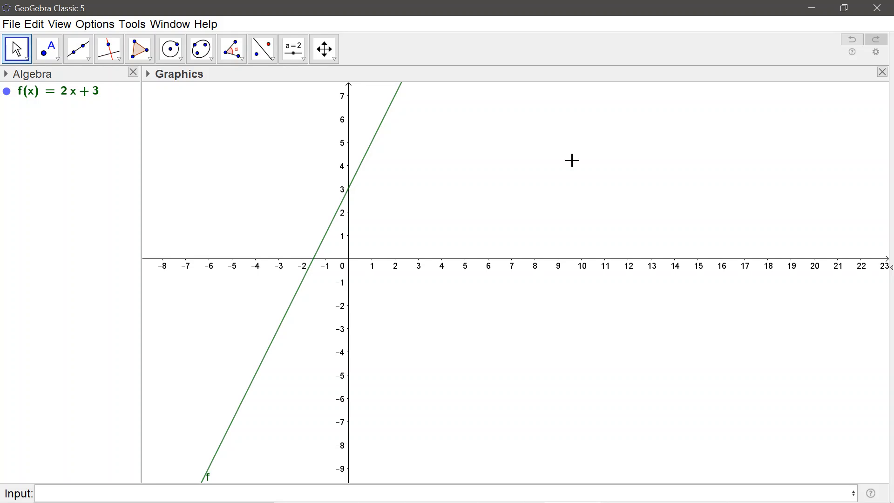
right_click(559, 143)
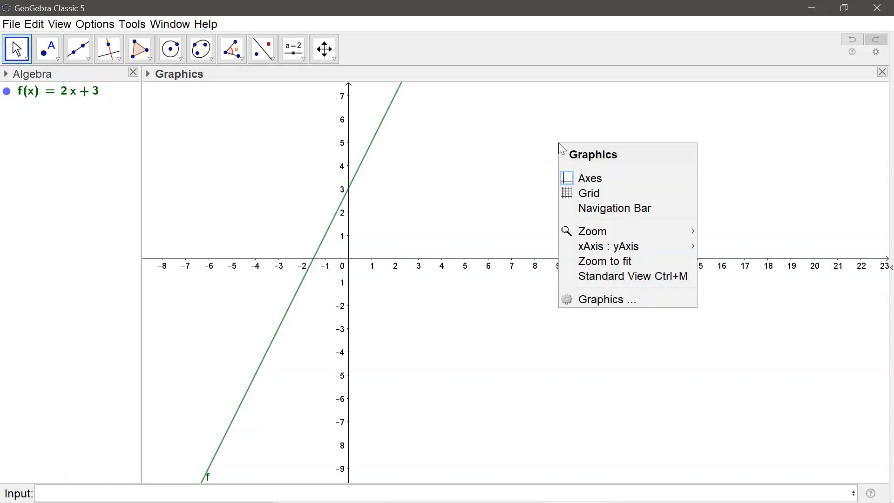
click(525, 132)
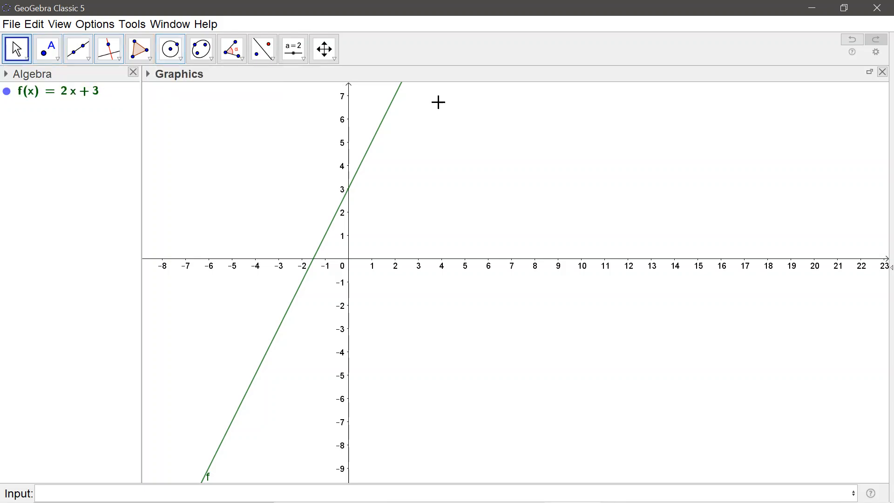
- Open the graphics view preferences, widen them to show all settings, and display the x-axis options
right_click(506, 126)
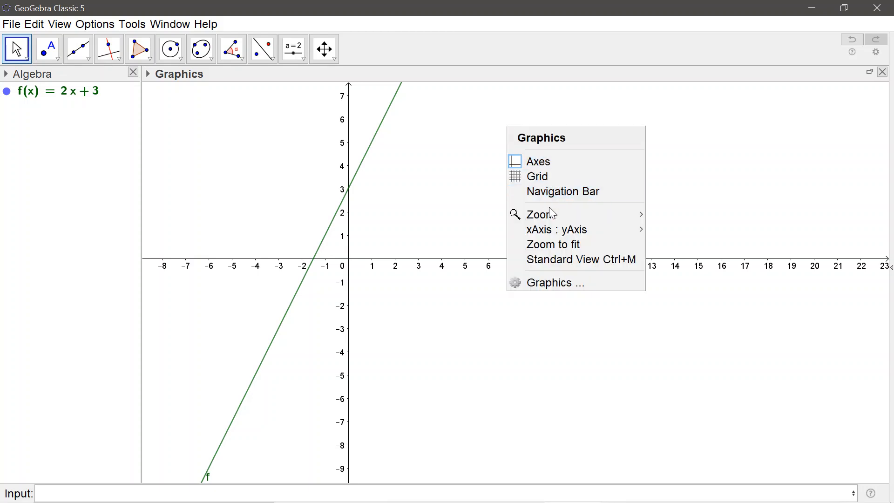
click(565, 280)
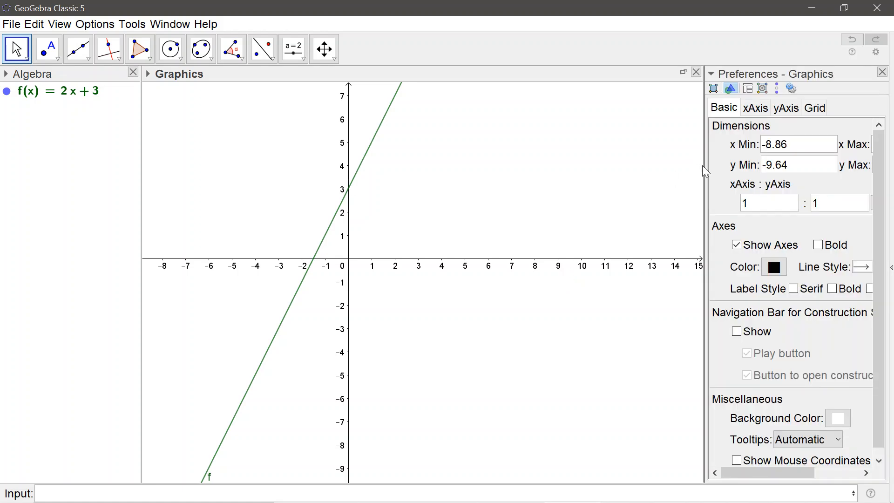
drag(703, 167, 570, 159)
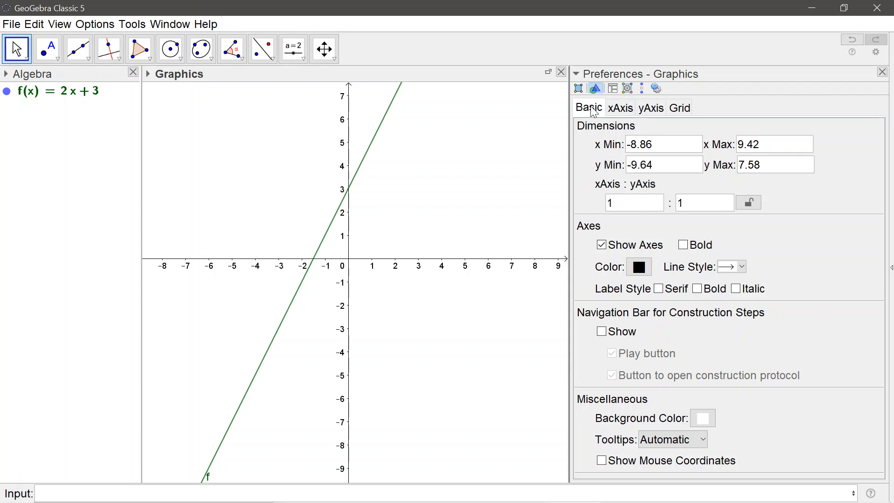
click(631, 110)
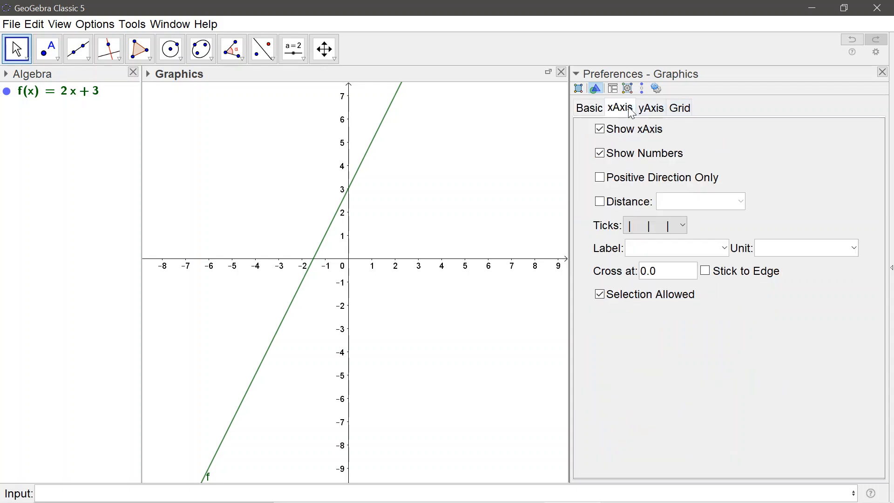
- Try hiding the x-axis and its numbers, restoring each of them
click(600, 130)
click(600, 129)
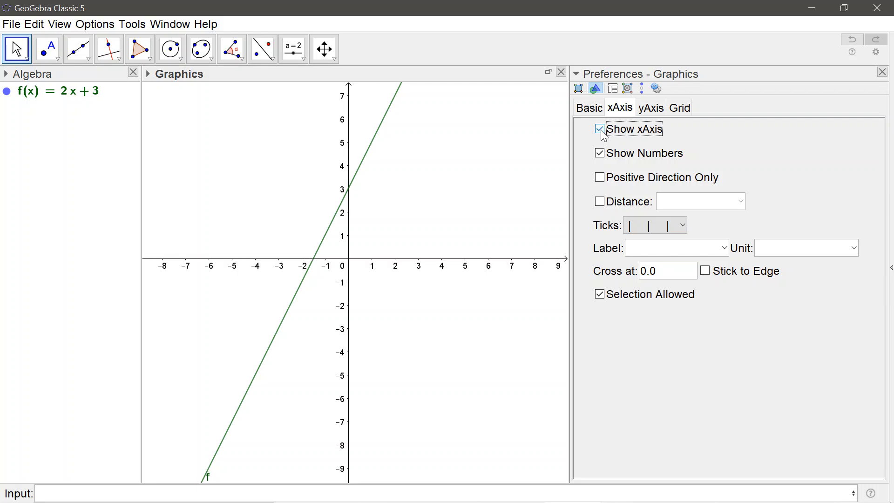
click(600, 129)
click(601, 129)
click(600, 153)
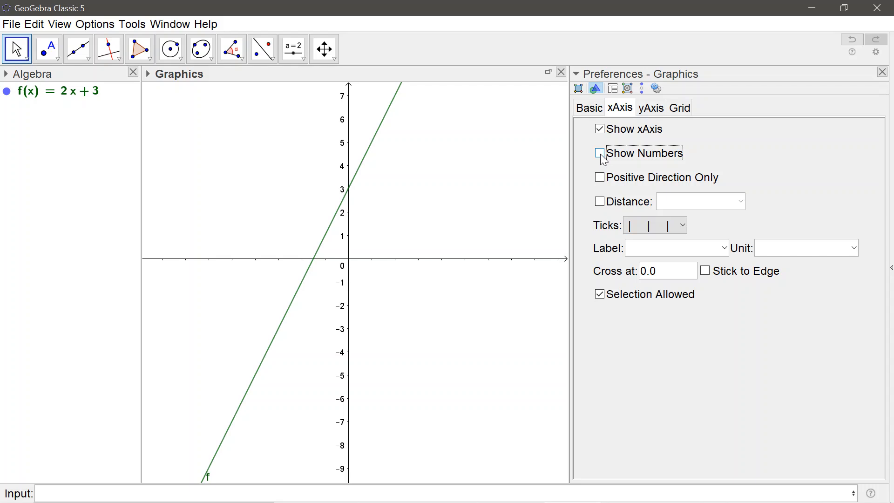
click(600, 155)
click(600, 154)
click(600, 154)
- Try the x-axis tick styles: no ticks, major ticks only, and major with minor ticks
click(684, 225)
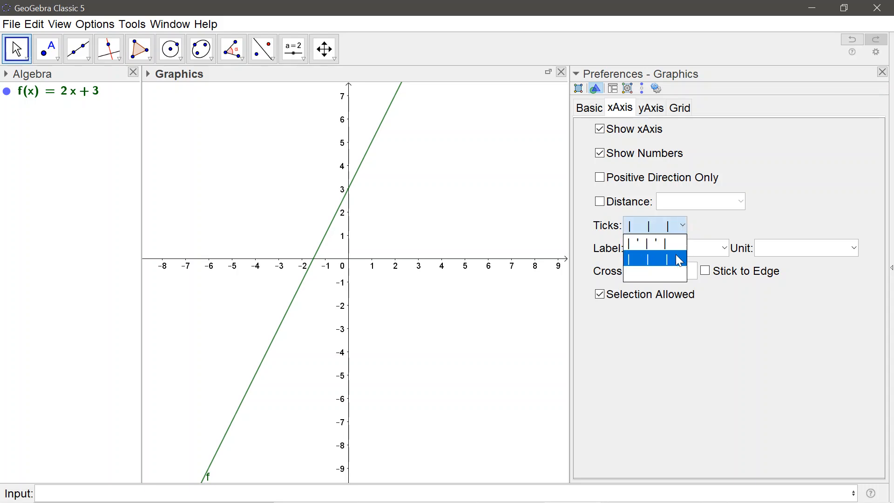
click(672, 275)
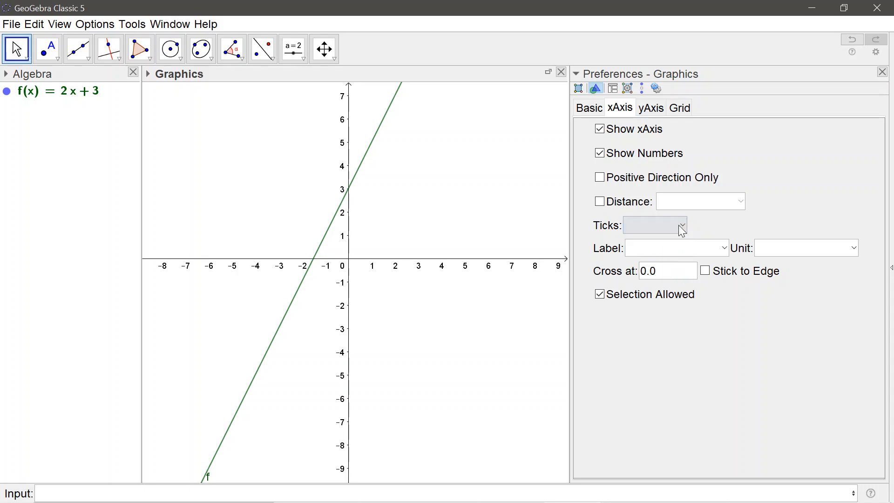
click(681, 226)
click(672, 257)
click(682, 226)
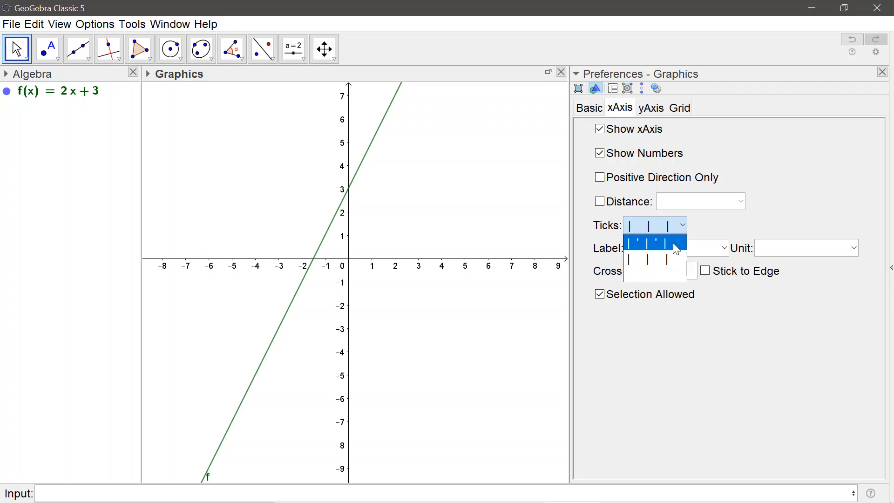
click(674, 243)
click(683, 225)
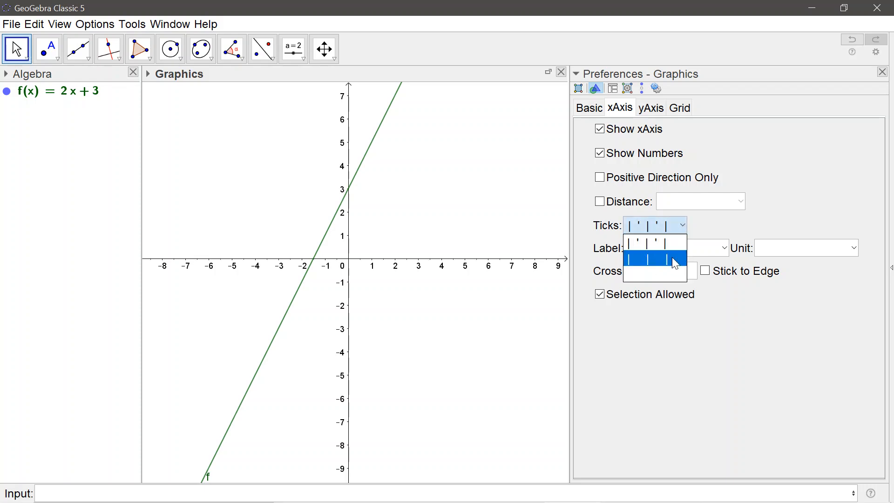
click(675, 263)
click(681, 226)
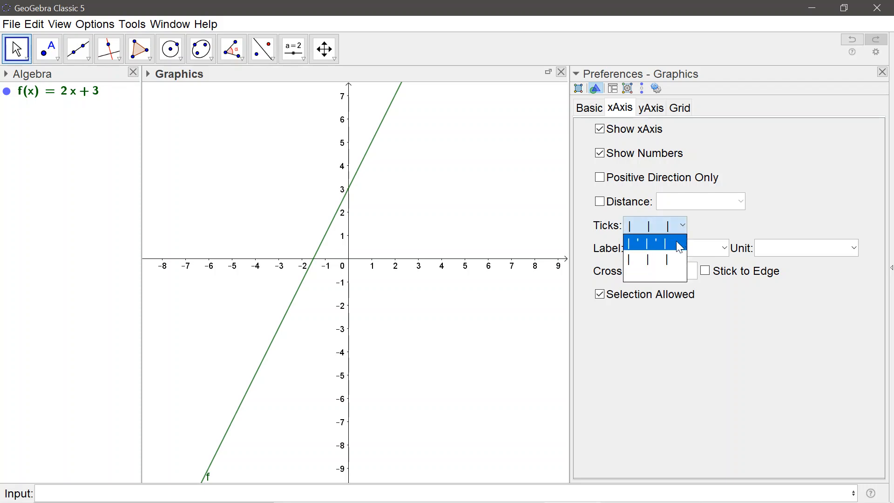
click(677, 243)
- Set the x-axis to the blank tick style without any tick marks
click(681, 228)
click(671, 275)
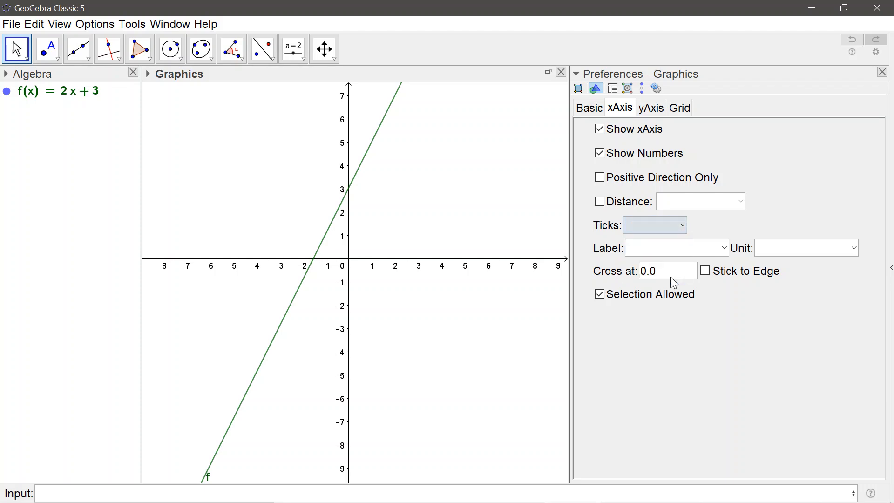
click(683, 226)
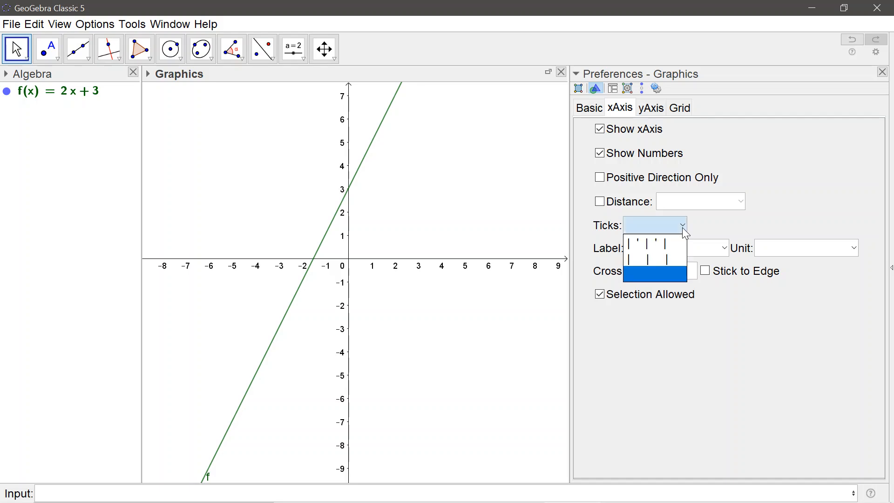
click(683, 230)
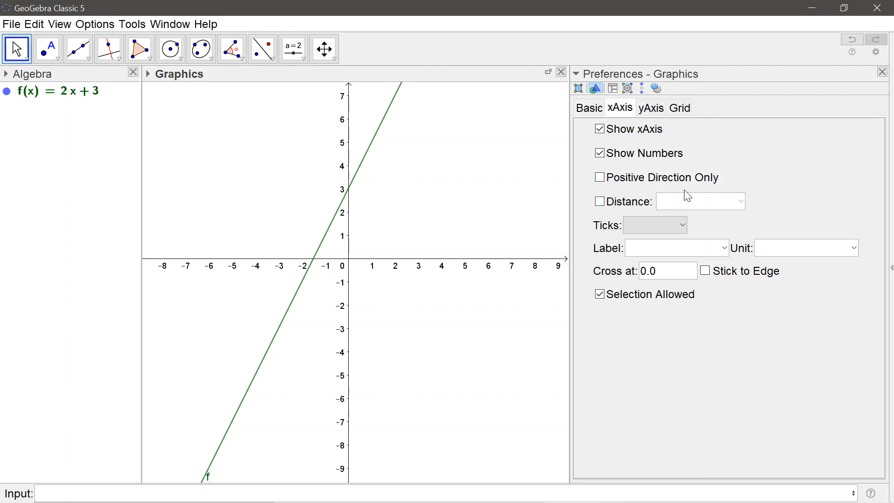
- Try custom x-axis number distances of 2 and 3, and switch the custom distance off again
click(600, 201)
text(2)
key(Return)
text(3)
key(Return)
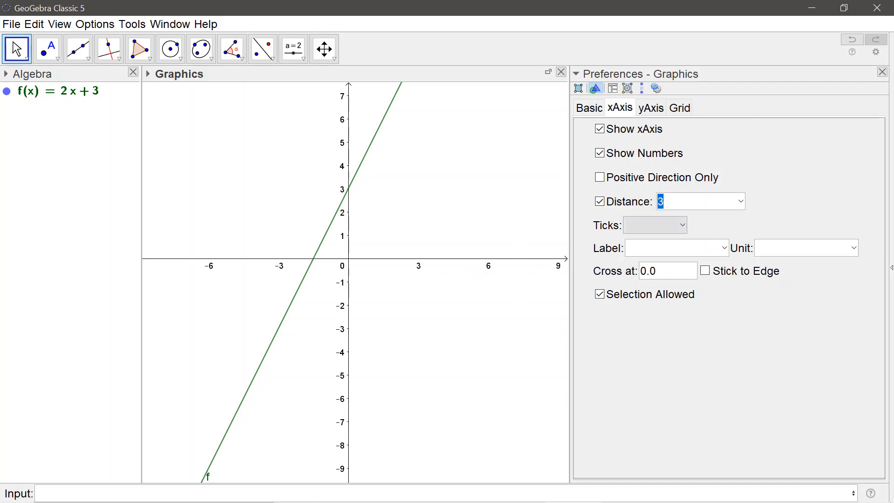
click(600, 202)
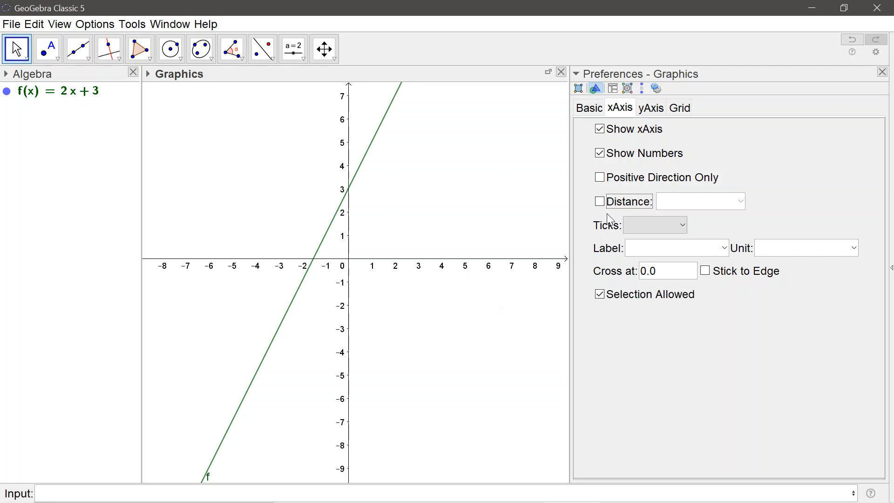
- Try restricting the x-axis to its positive direction only, and restore the full axis
click(604, 186)
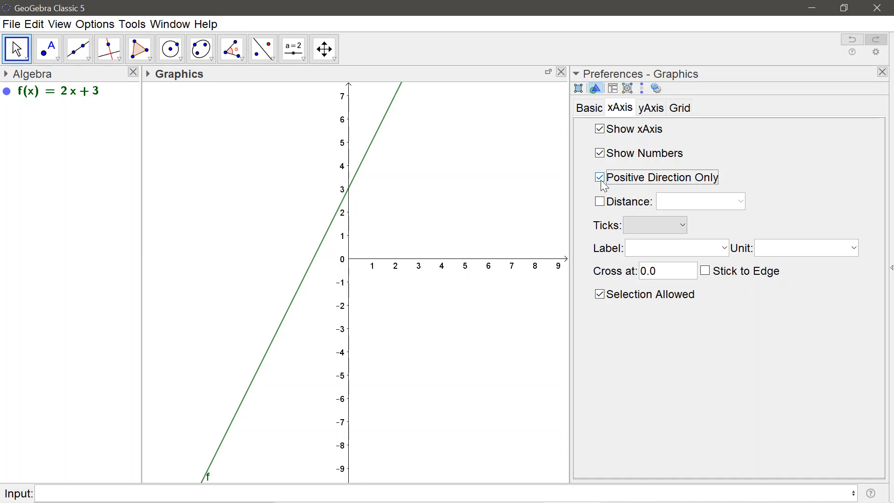
click(604, 186)
click(604, 185)
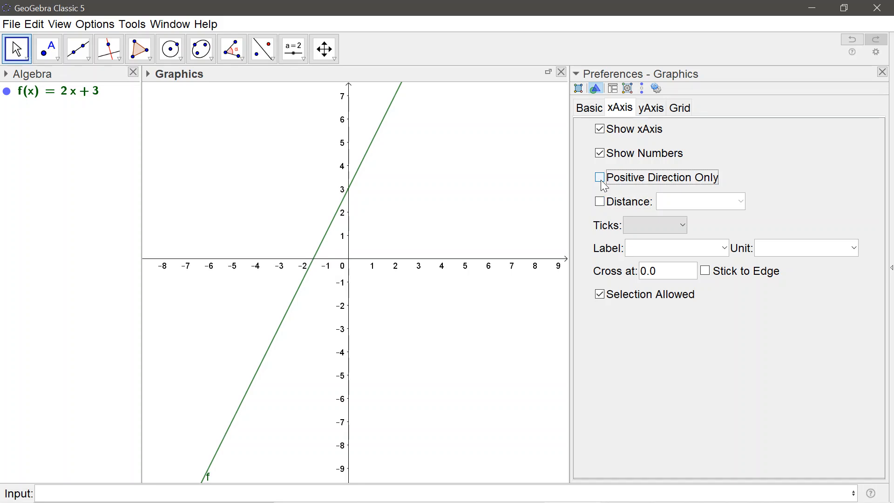
click(604, 185)
click(604, 185)
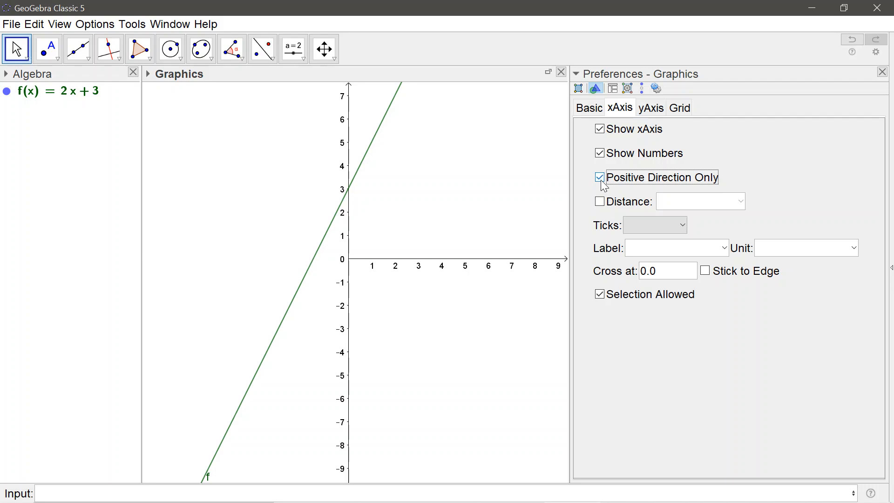
click(604, 185)
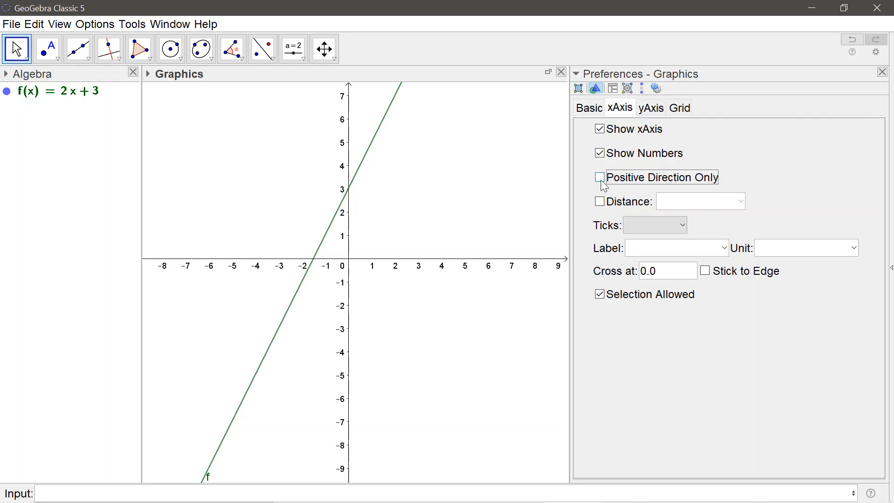
- Try s and t as the label of the x-axis
click(726, 250)
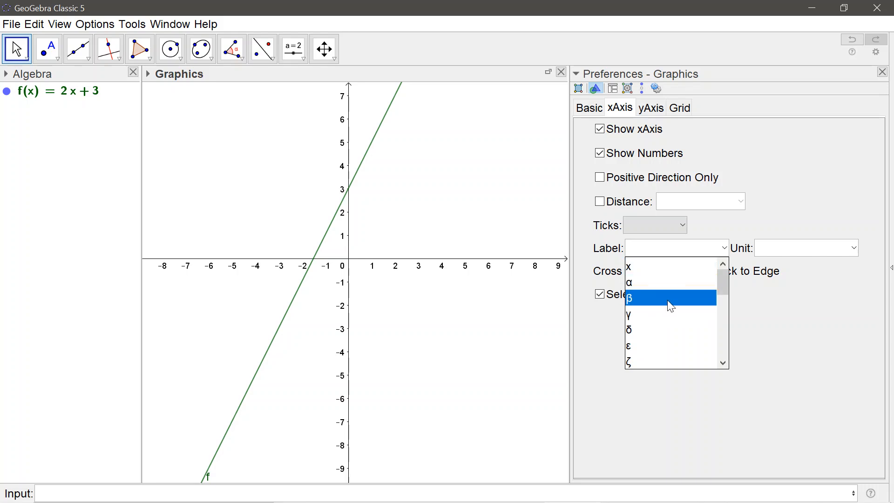
drag(725, 283, 725, 246)
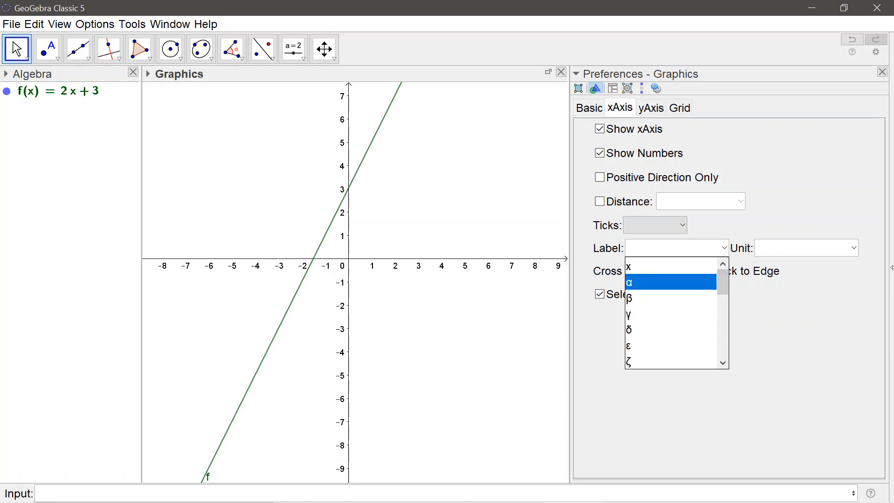
text(s)
key(Return)
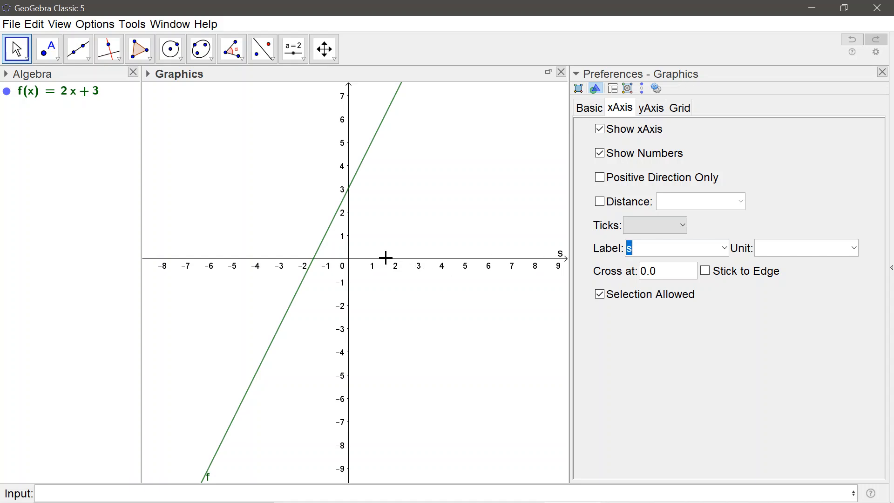
text(t)
key(Return)
- Set the x-axis label to x and check the units available for the axis
click(725, 247)
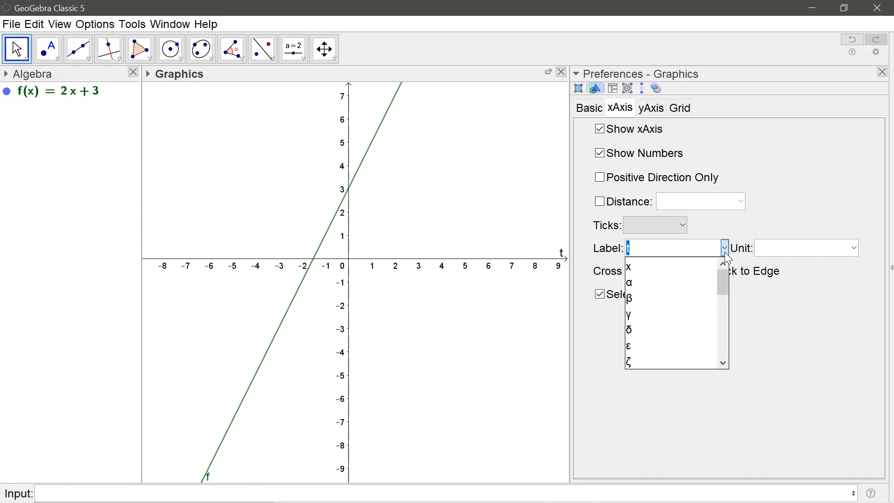
click(705, 266)
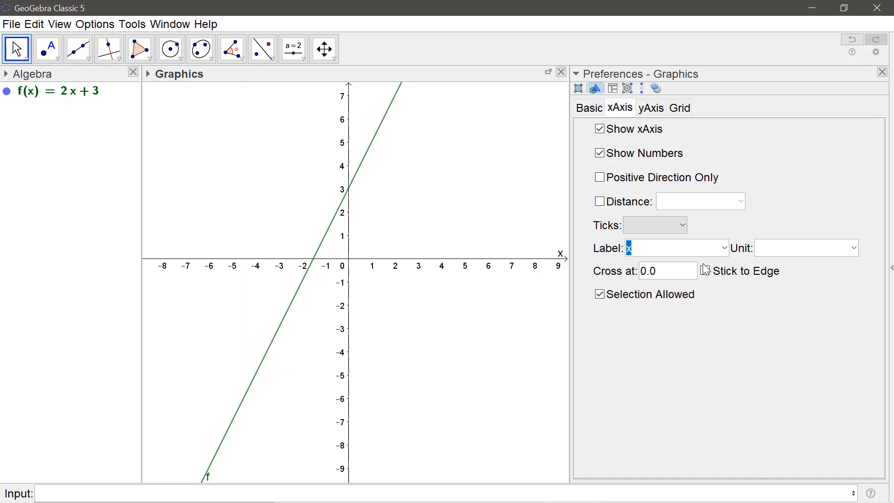
click(854, 248)
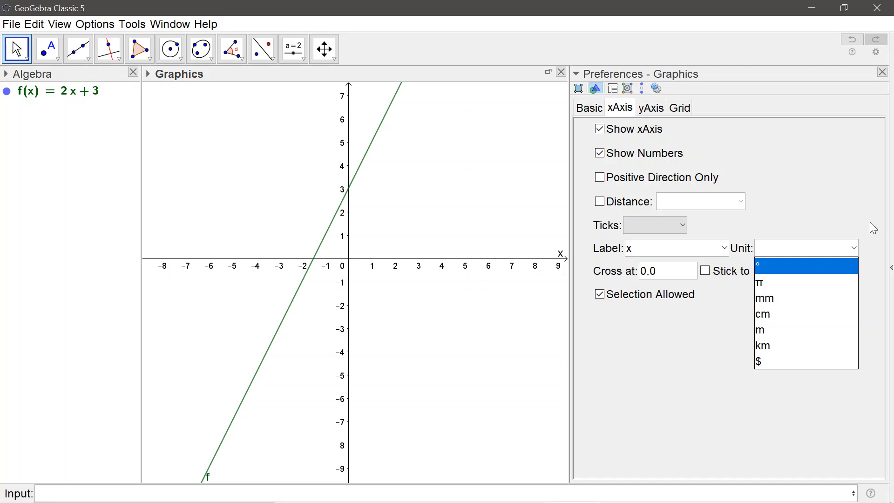
click(507, 313)
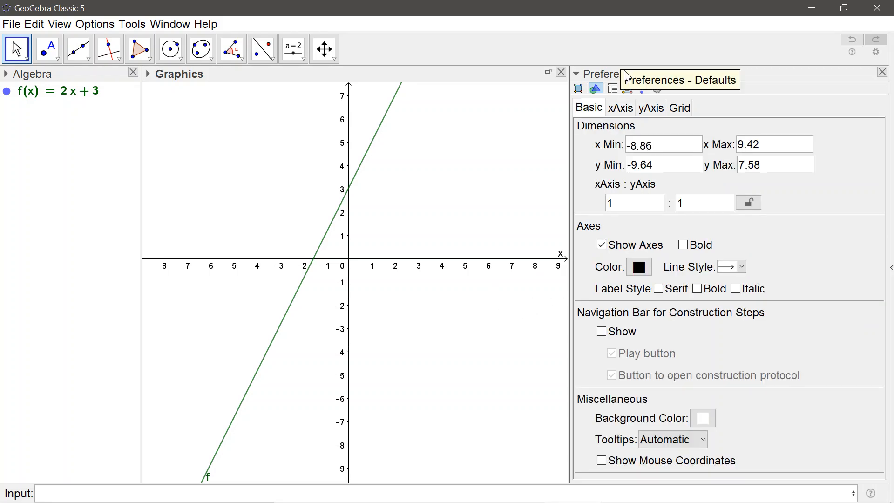
click(621, 109)
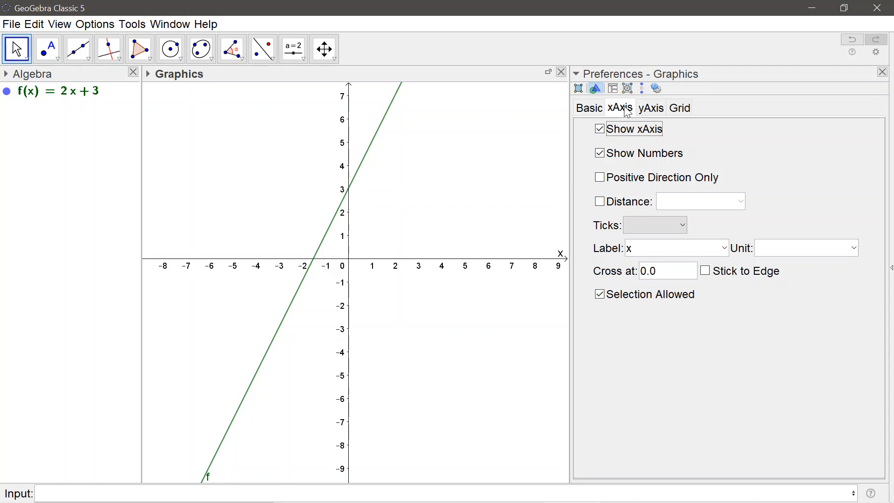
- Set the y-axis label to y and close the graphics preferences
click(656, 111)
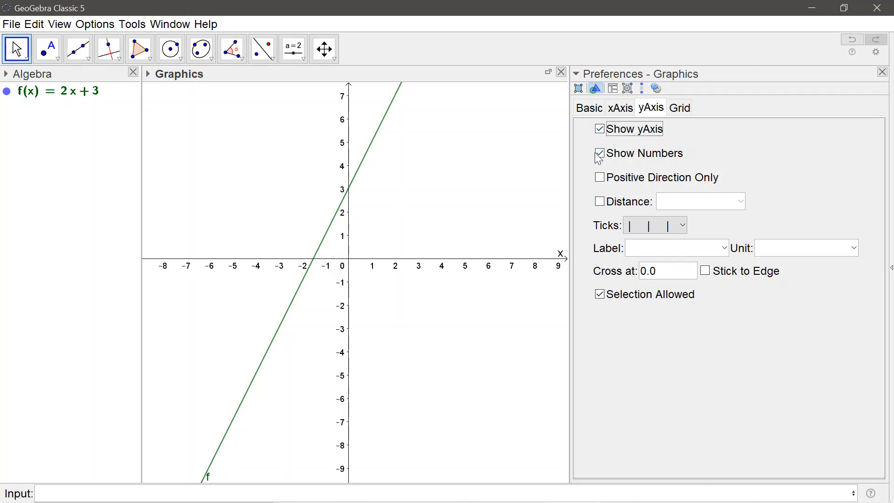
click(725, 248)
click(705, 268)
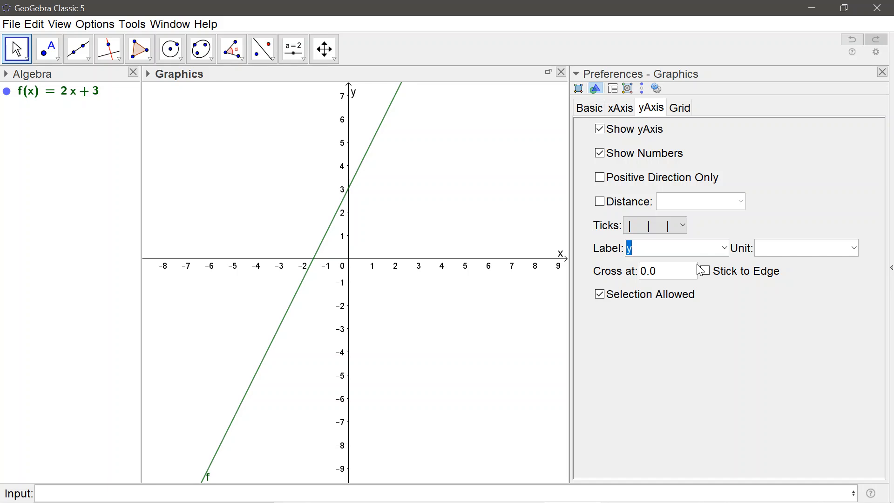
click(883, 73)
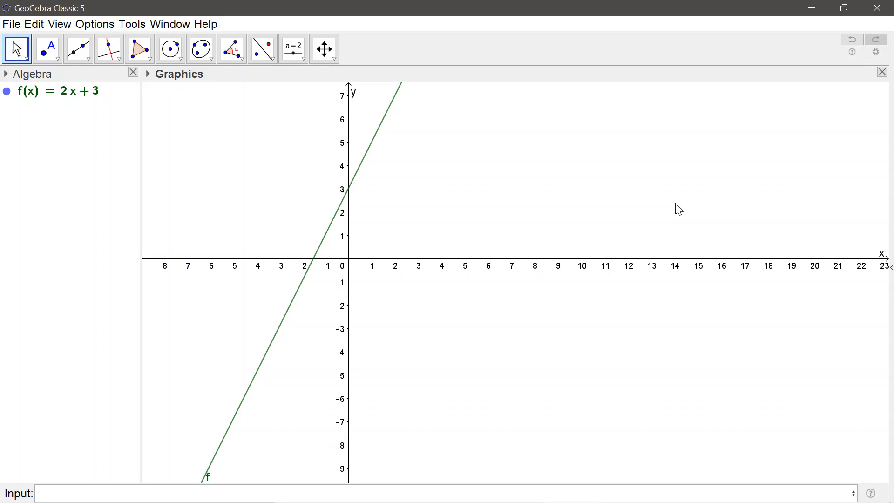
drag(709, 20, 540, 55)
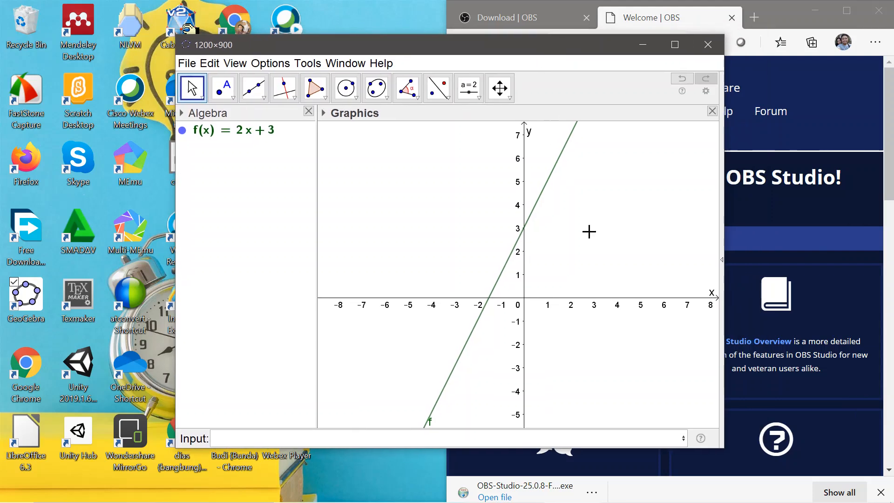
drag(589, 232, 511, 233)
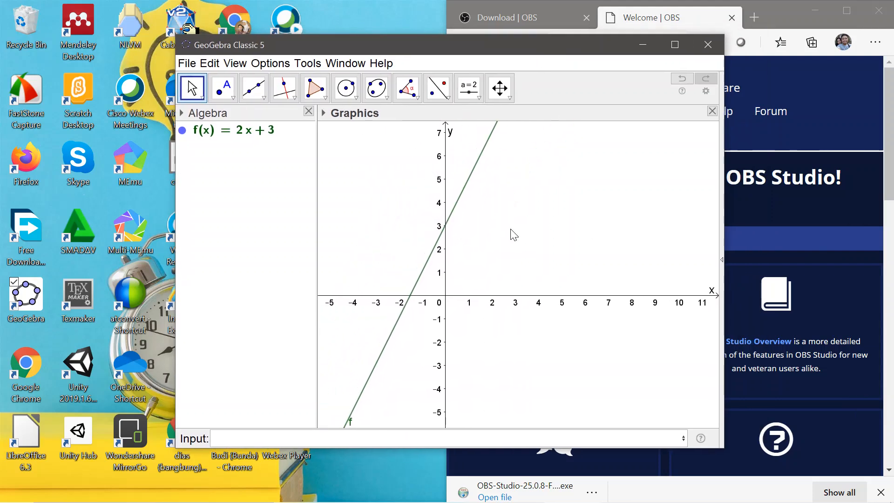
click(670, 47)
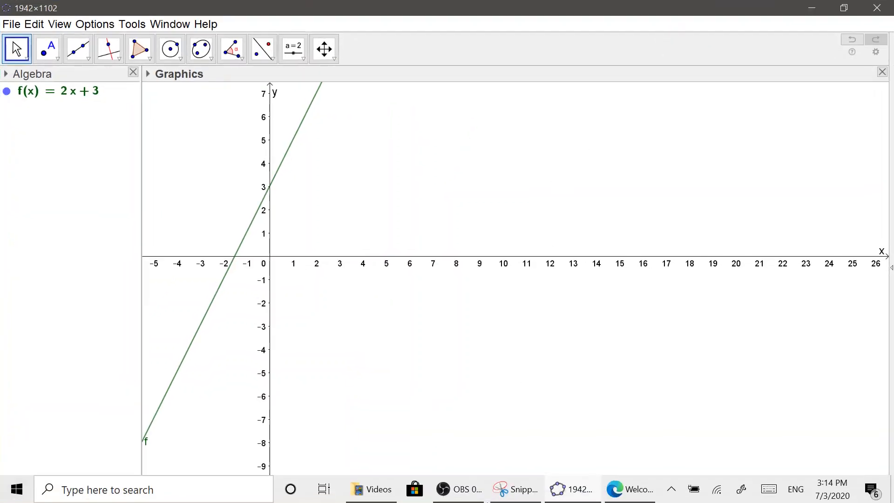
- Start Microsoft Word, dismissing its repair message, and close the browser window with the OBS download page
click(806, 9)
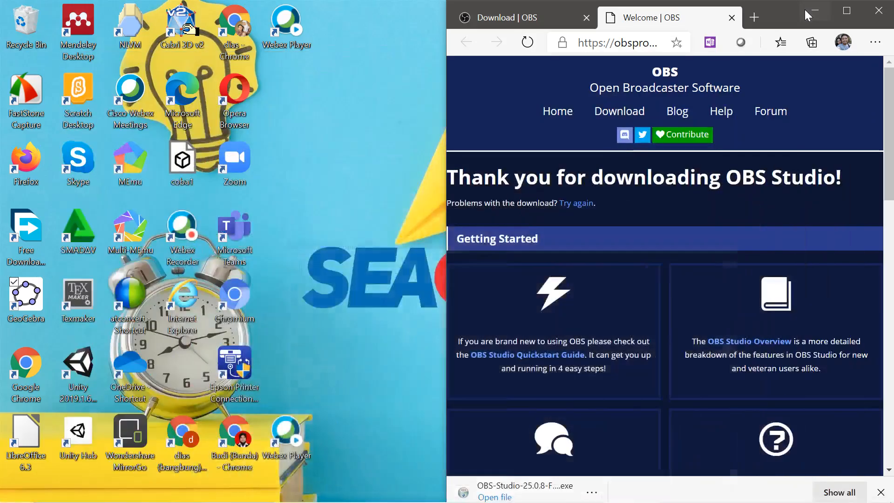
click(18, 494)
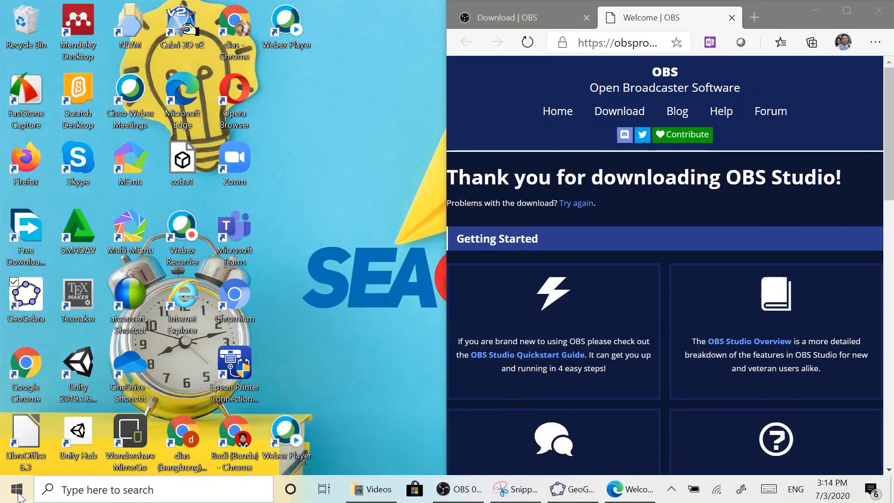
click(17, 494)
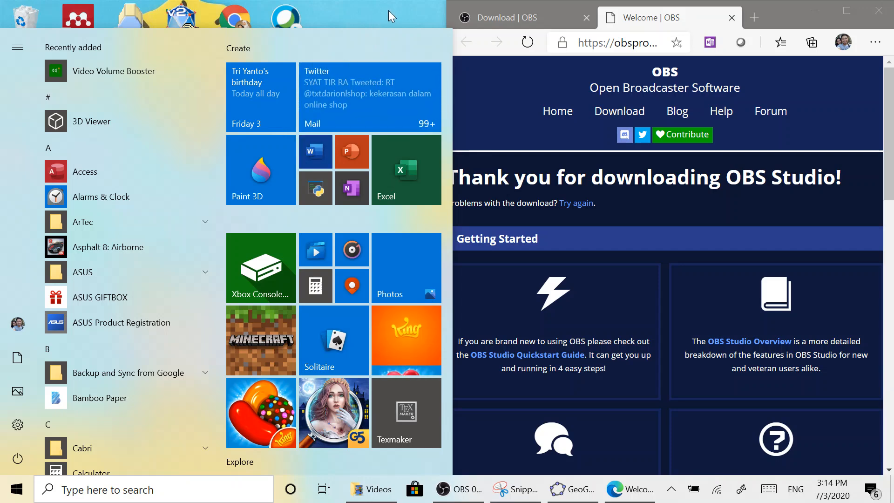
click(844, 9)
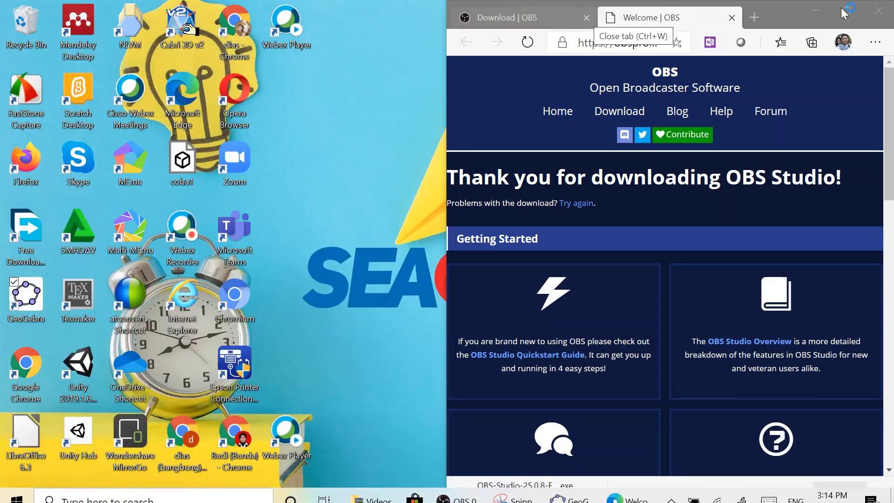
click(875, 11)
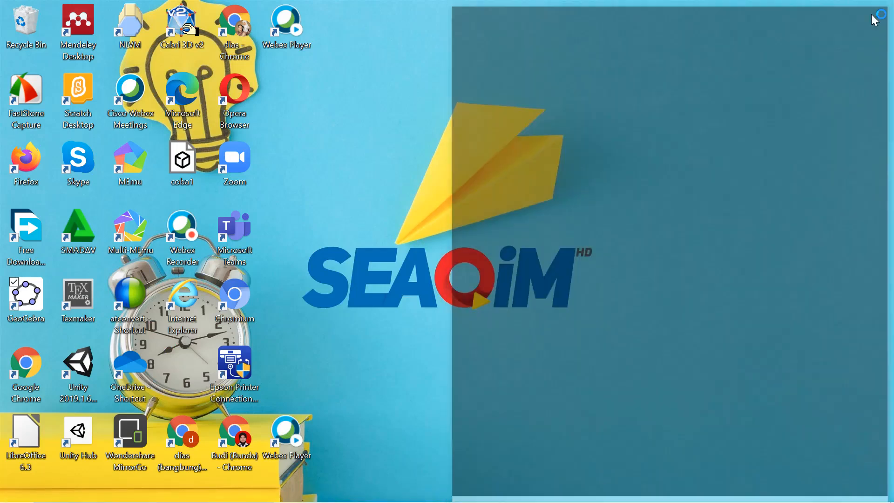
mouse_move(464, 500)
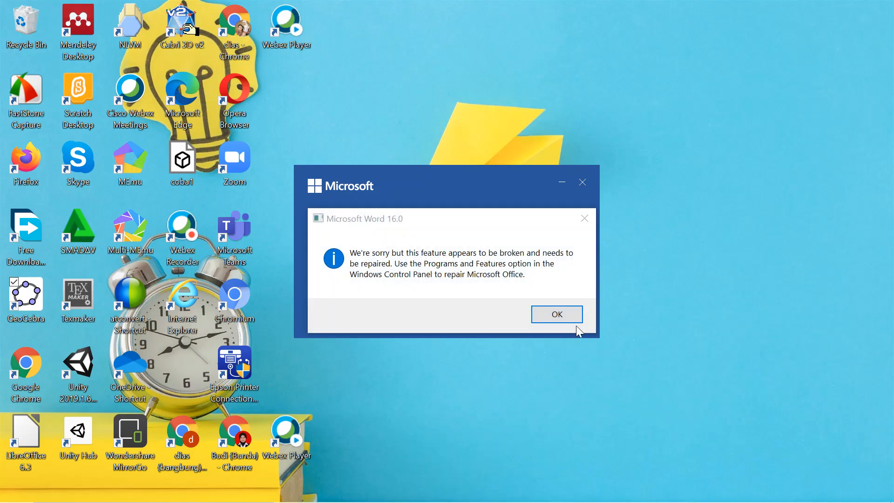
click(556, 314)
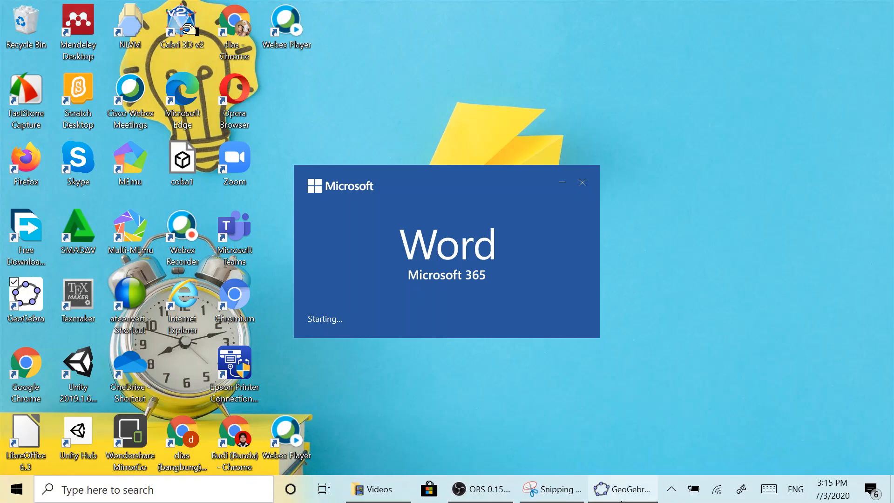
- Switch to the GeoGebra window and reposition the coordinate system in the graphics view
mouse_move(618, 499)
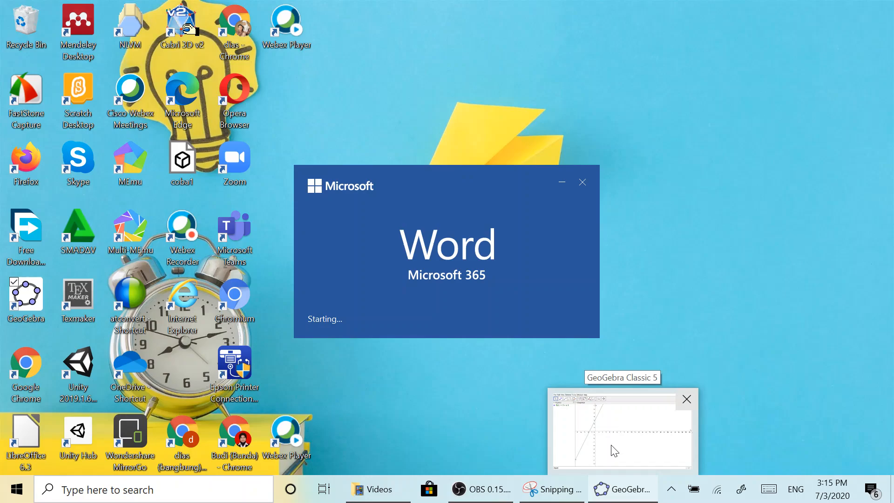
click(614, 450)
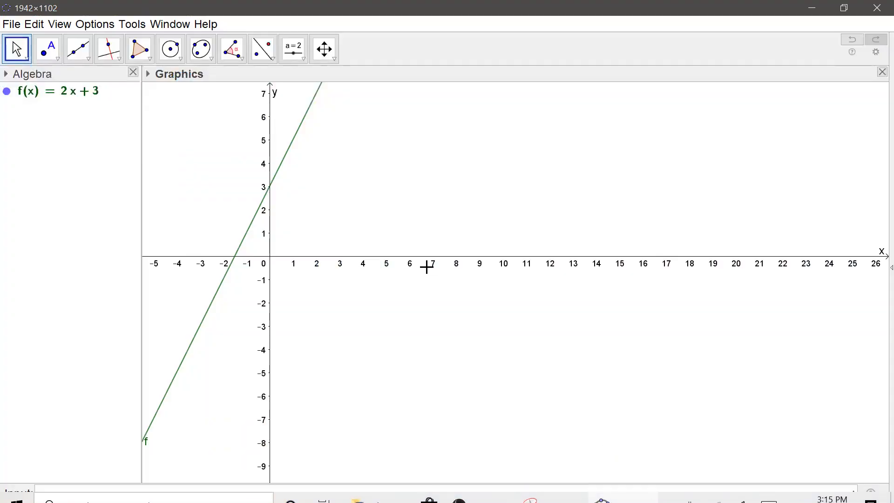
drag(483, 227, 425, 229)
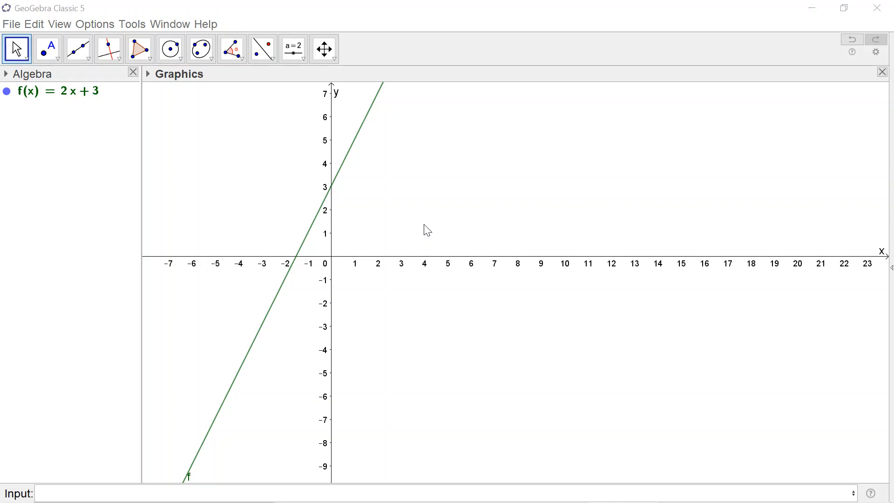
drag(418, 177, 418, 205)
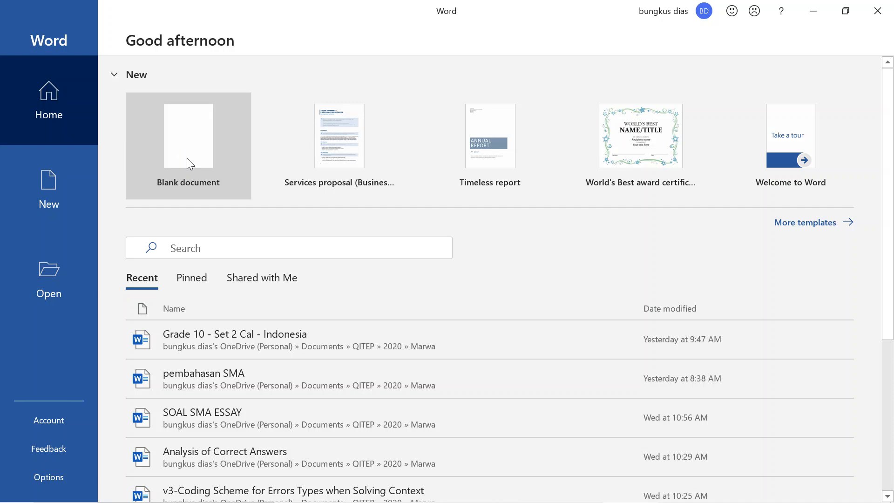
- Create a blank document in Word and switch back to the GeoGebra graph
click(187, 158)
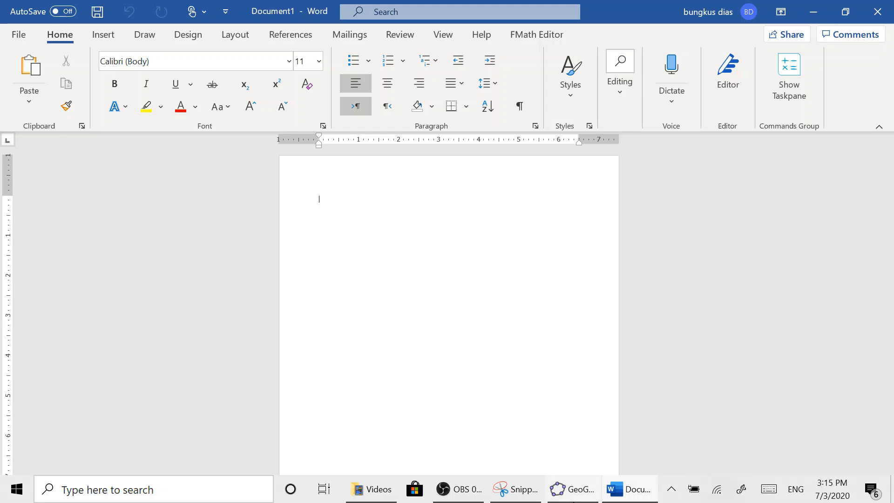
click(570, 494)
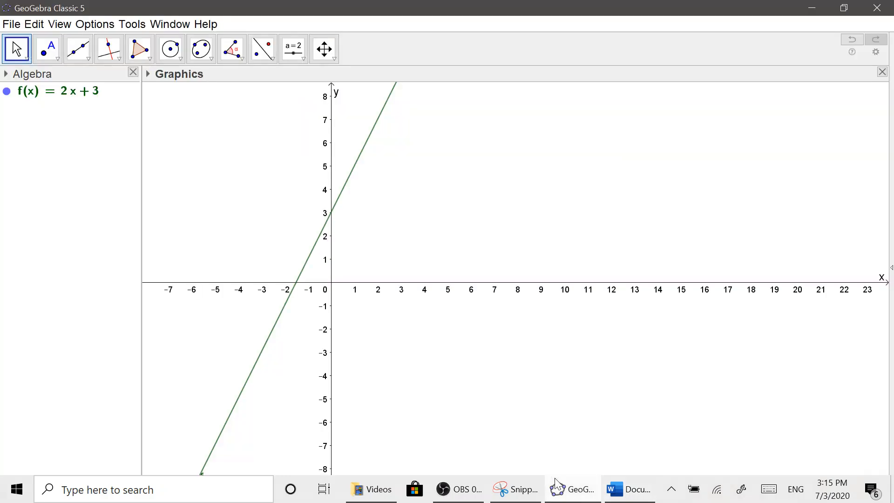
drag(418, 168, 408, 164)
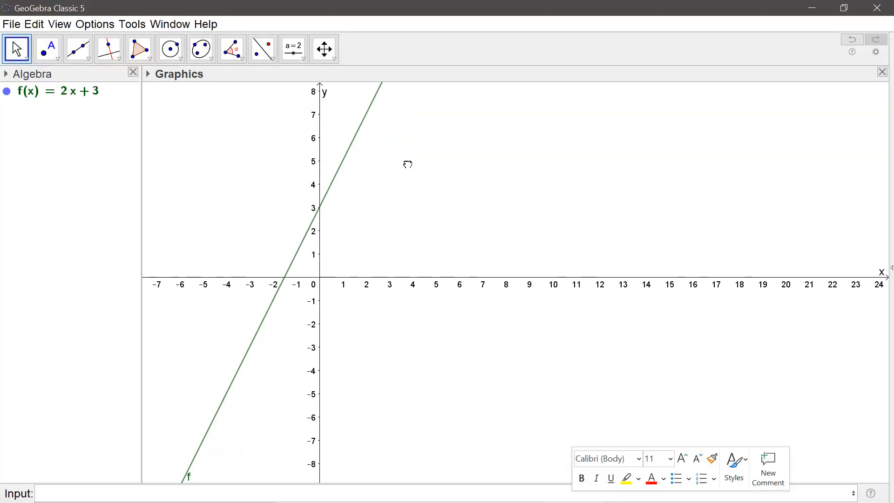
- Change the color of the graph of f(x) = 2x + 3 to red
click(362, 132)
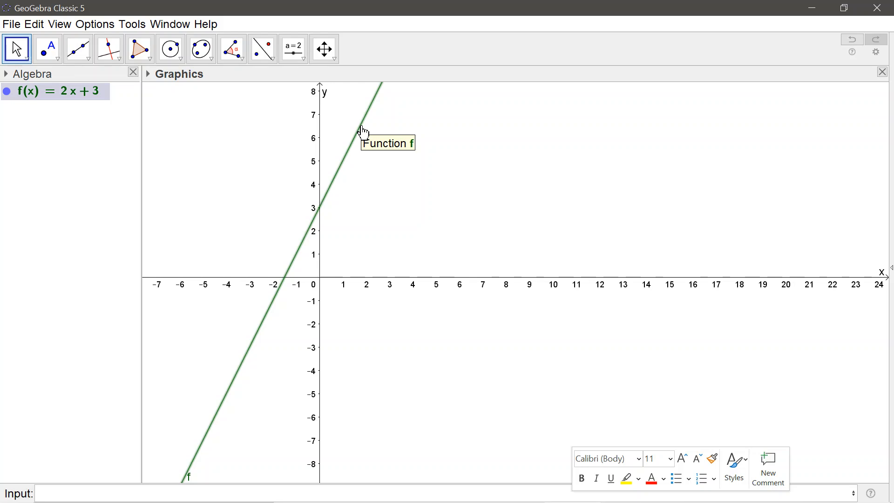
click(148, 75)
click(162, 90)
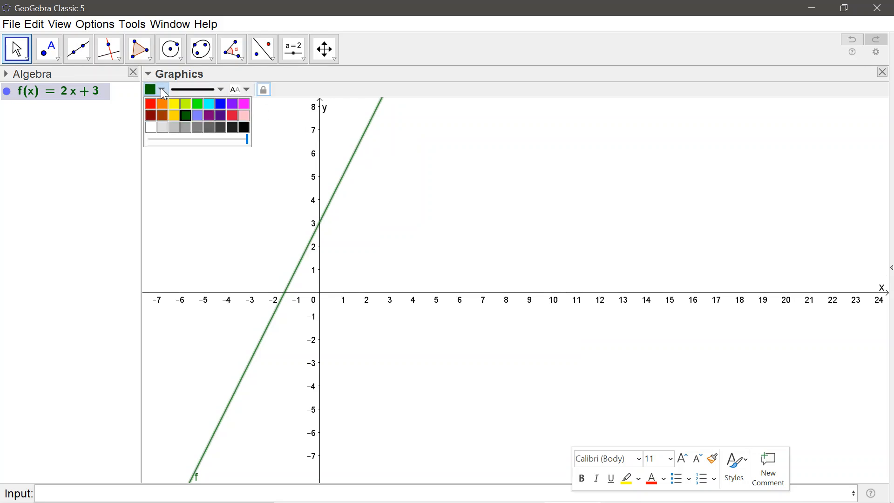
click(150, 103)
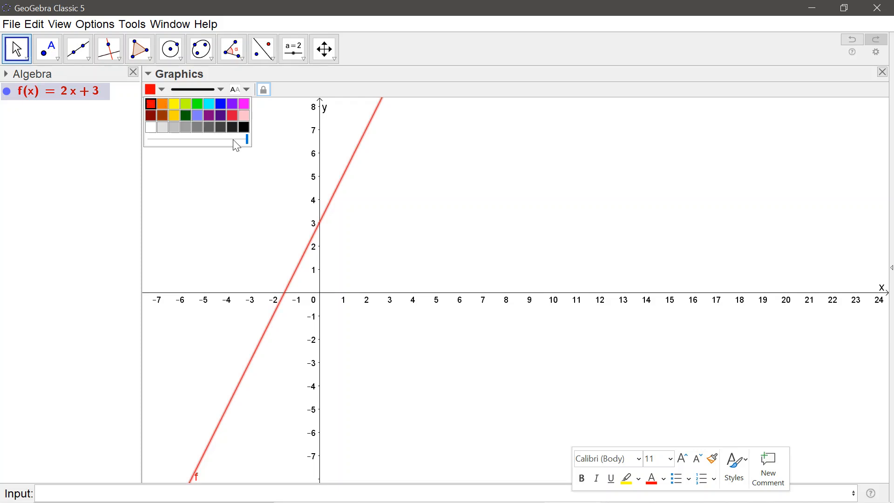
- Make the function's line slightly thicker with a long-dashed style, and deselect it
click(221, 90)
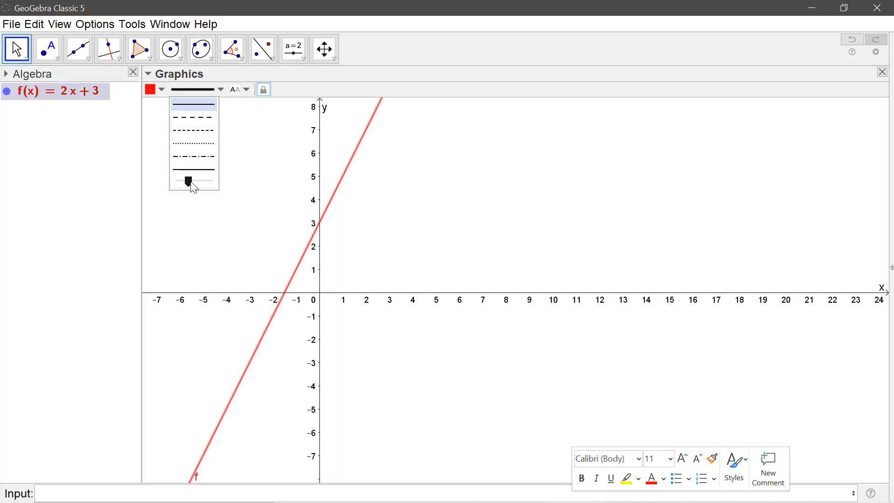
mouse_move(195, 185)
mouse_down()
mouse_move(213, 184)
mouse_move(192, 184)
mouse_up()
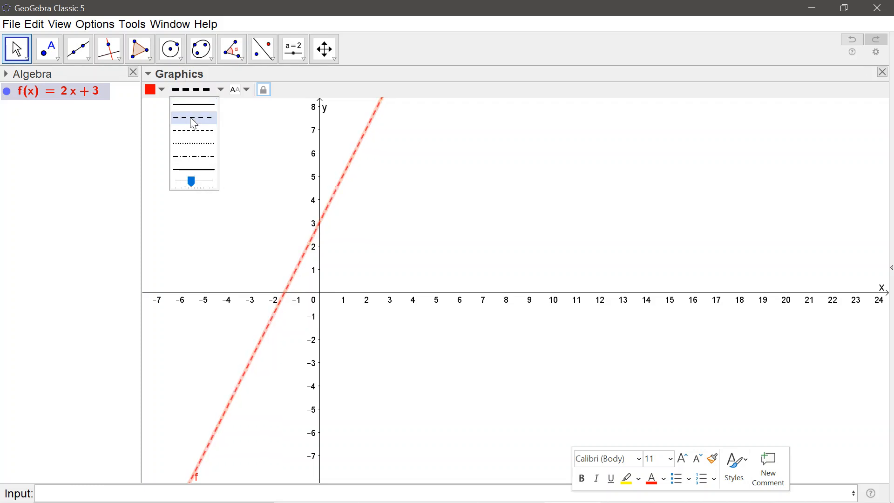
click(255, 133)
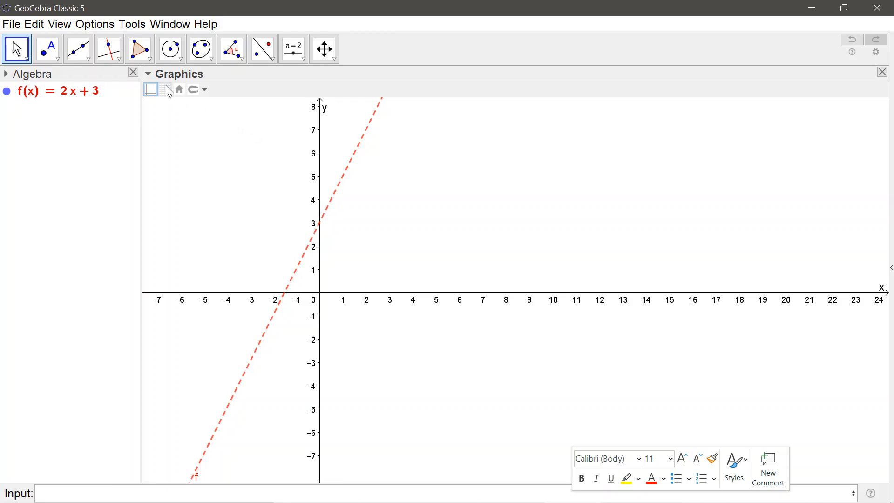
- Set the label of function f to show its name and value, and close the object properties
click(345, 169)
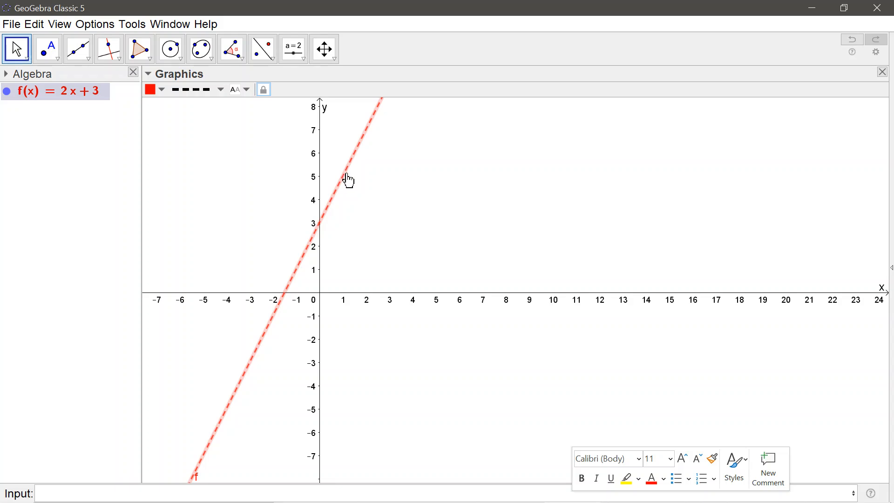
right_click(364, 140)
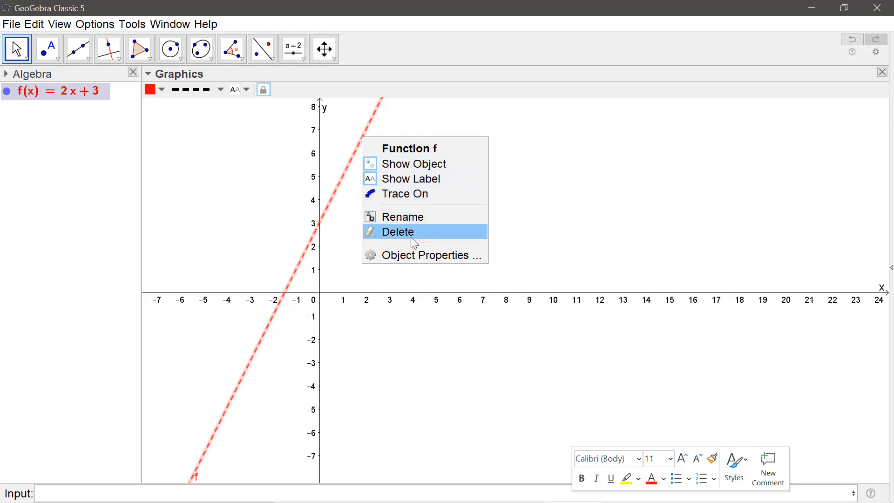
click(418, 258)
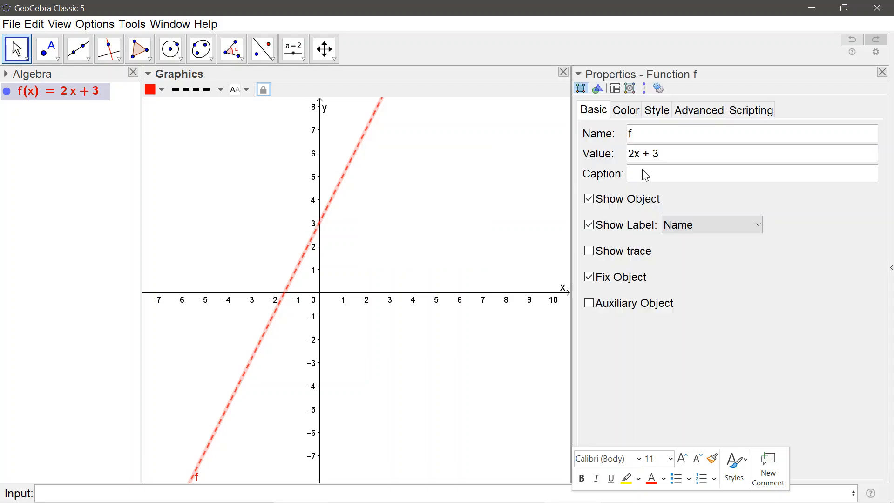
click(700, 226)
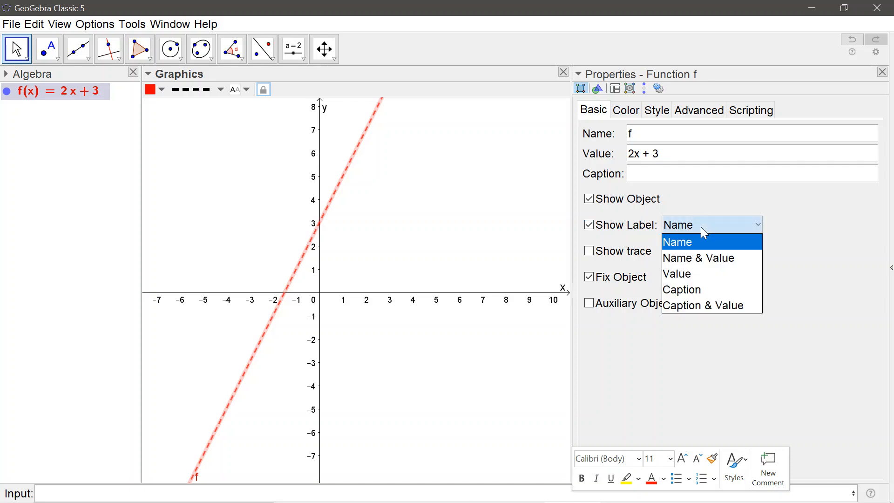
click(703, 258)
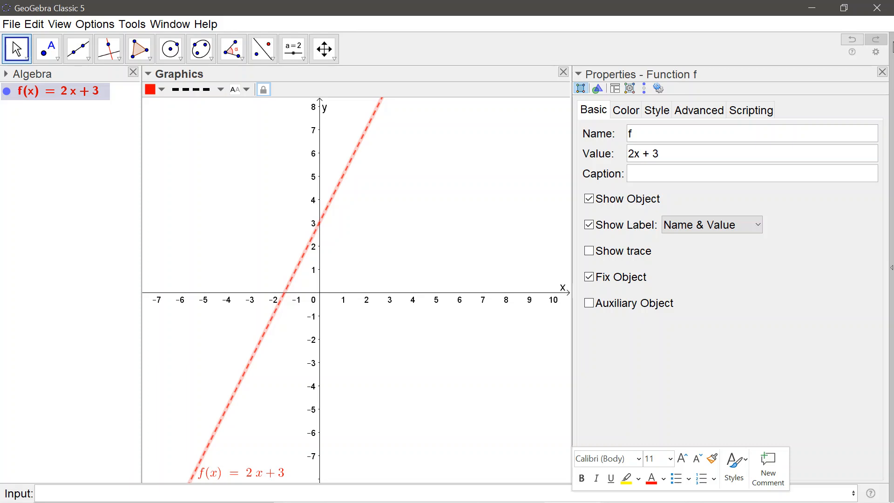
click(882, 72)
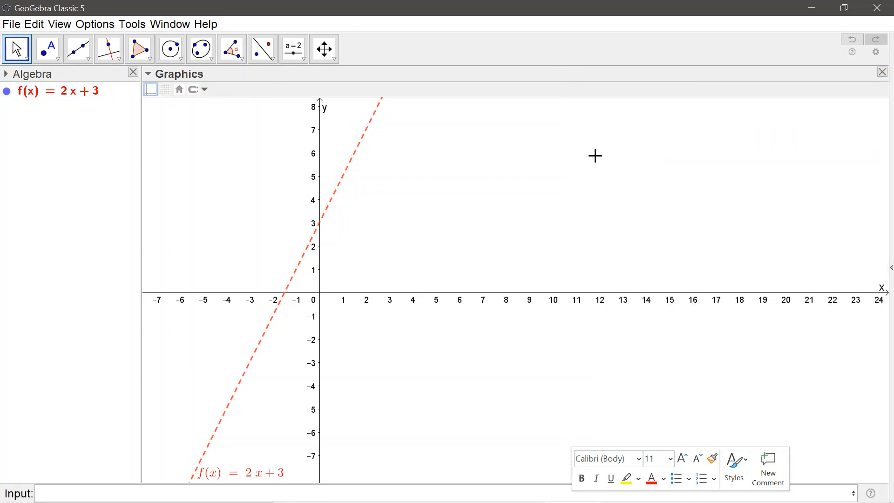
- Copy the full graphics view, switch to the blank Word document and paste the graph as a picture
click(848, 14)
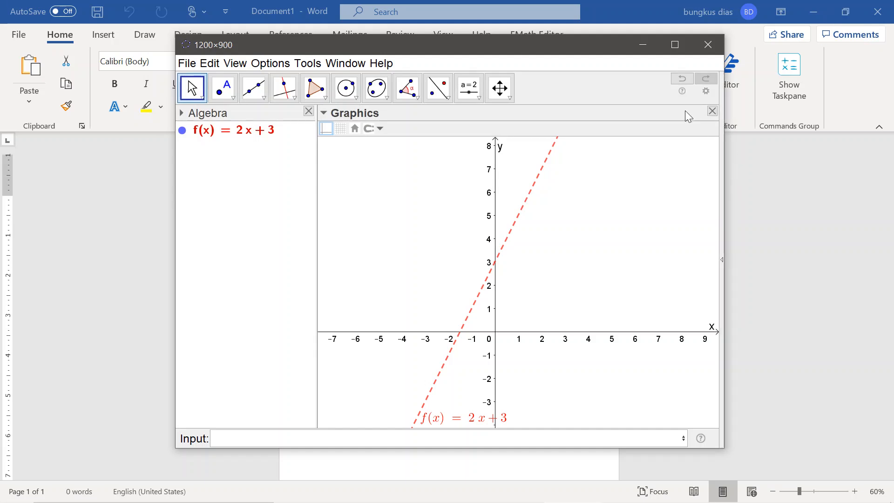
click(673, 45)
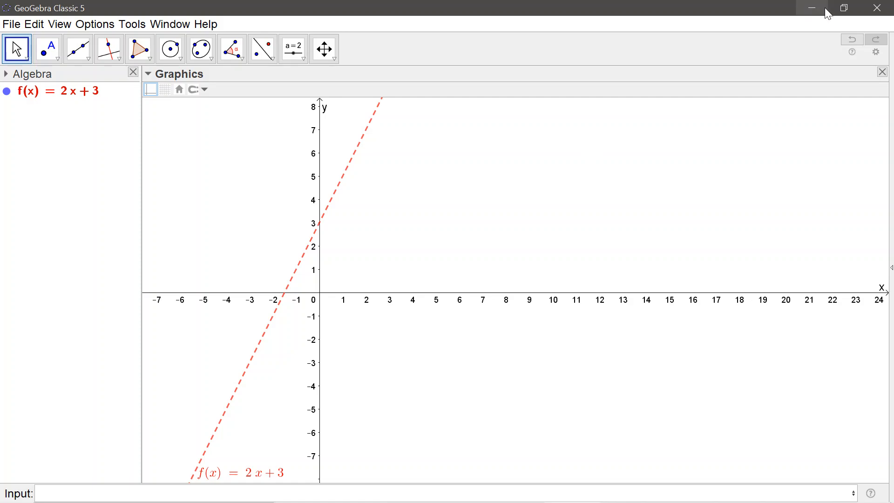
click(845, 8)
click(802, 205)
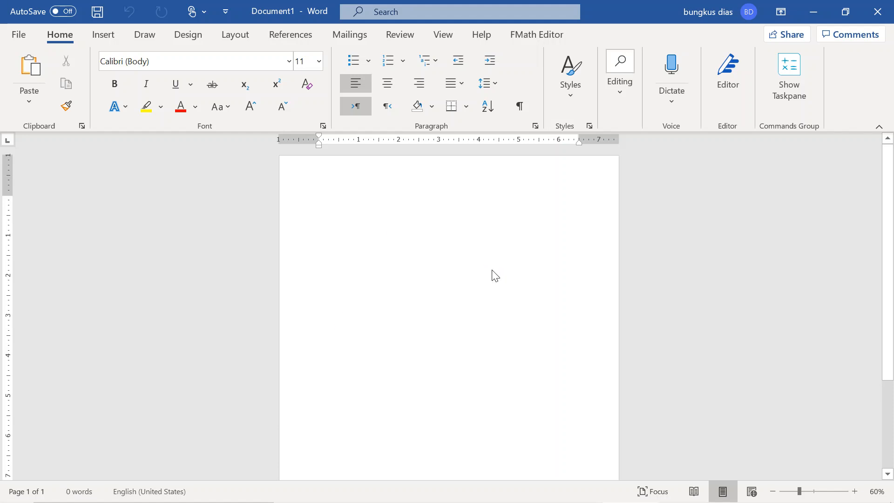
key(ctrl+v)
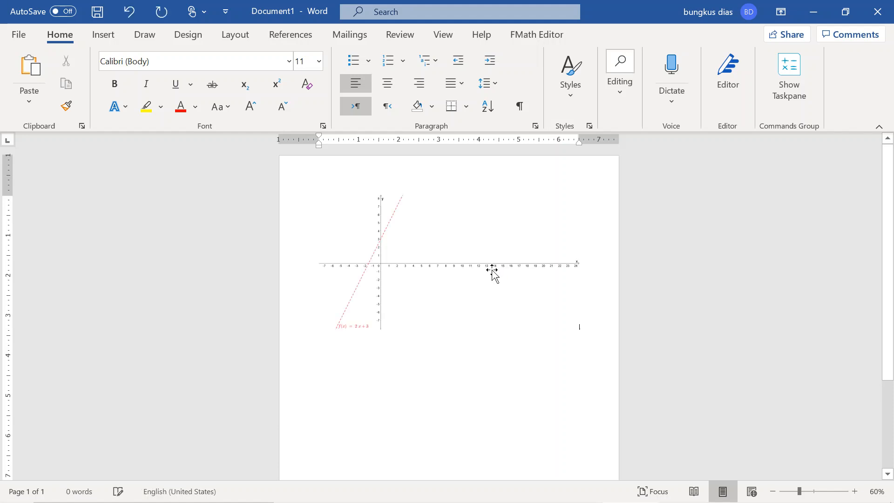
- Crop the pasted graph picture to about 2.98" high and 3.01" wide, check it at larger zoom and deselect it
click(461, 267)
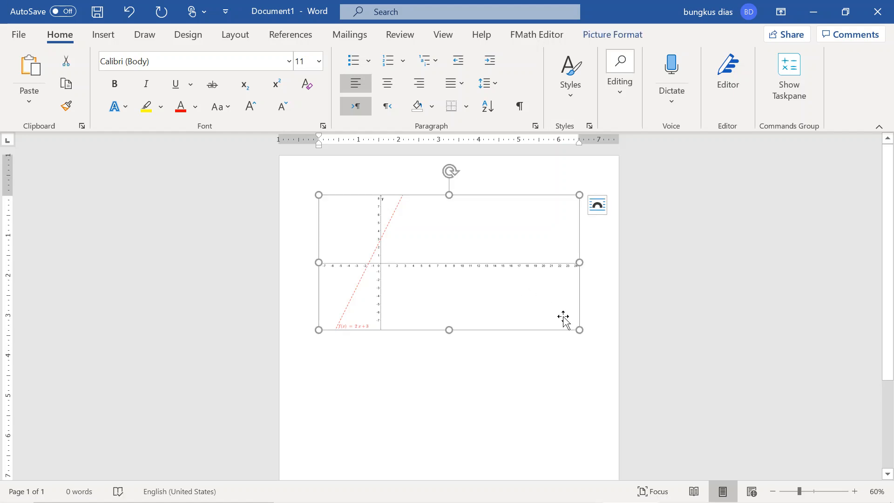
click(619, 38)
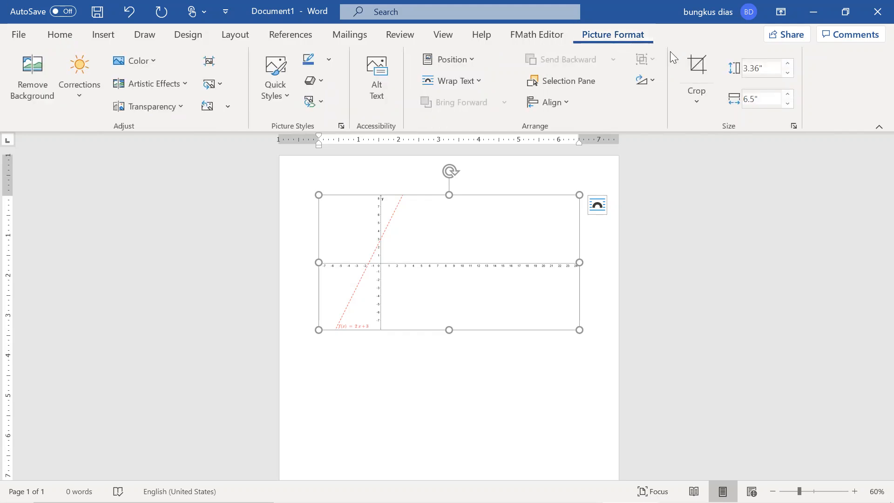
click(705, 68)
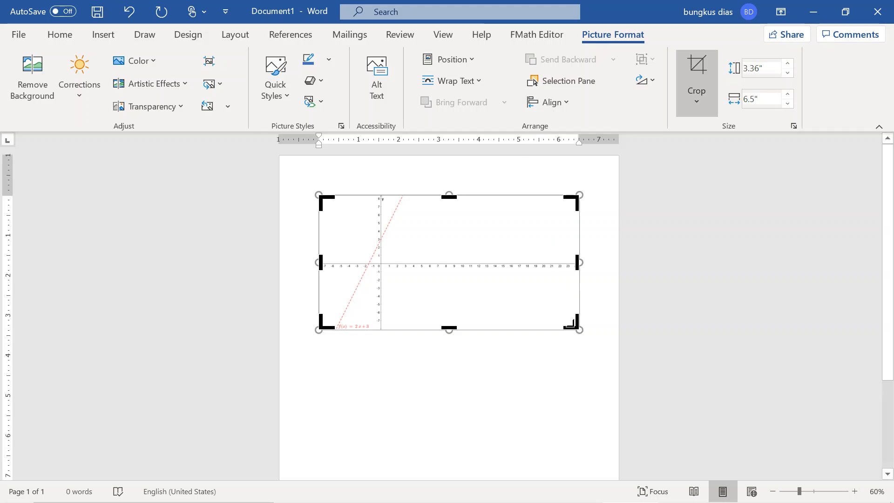
drag(465, 323, 438, 328)
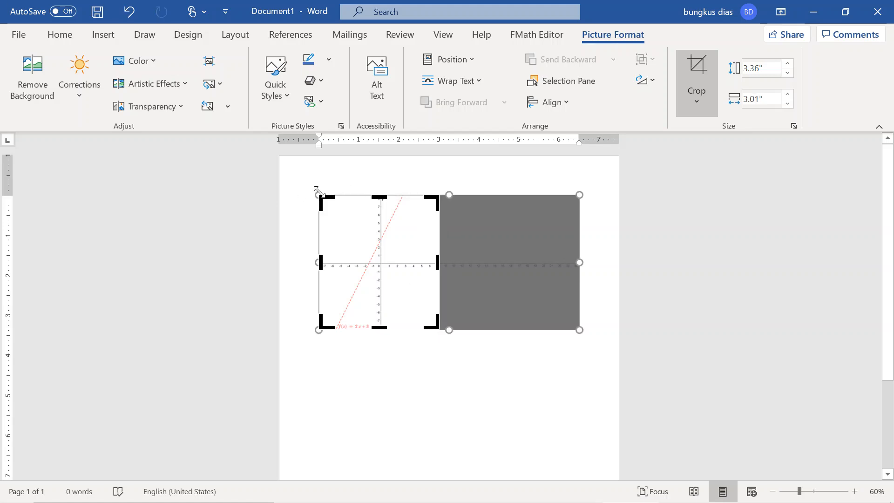
drag(320, 204, 320, 214)
click(697, 70)
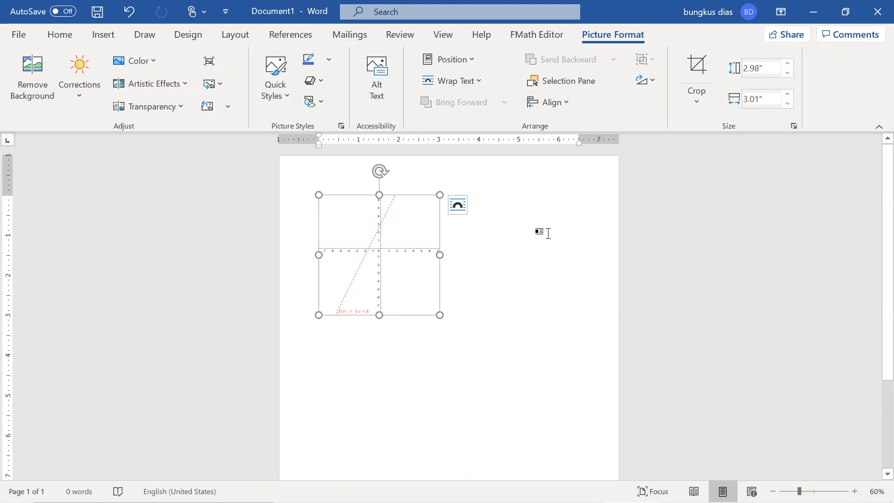
ctrl+scroll(436, 323, up, 8)
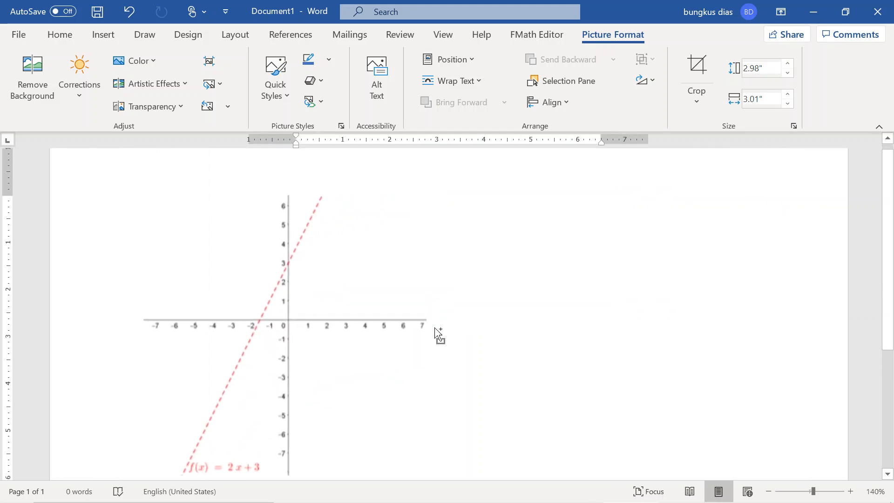
ctrl+scroll(437, 332, down, 4)
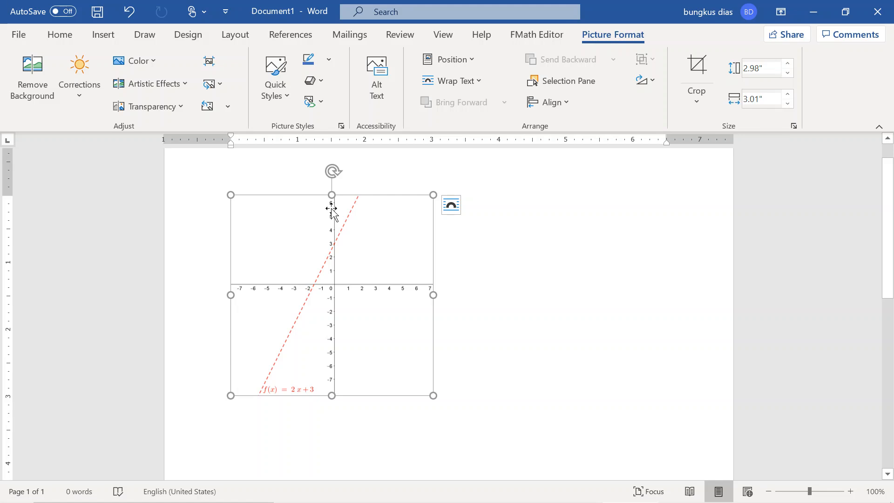
click(540, 246)
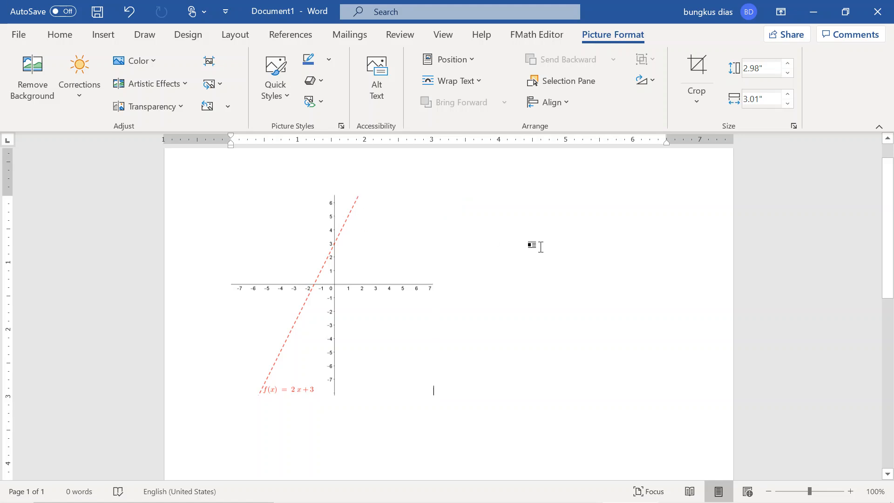
- Switch to GeoGebra, shift the coordinate system toward negative x, and shrink the unmaximized window to about 877×784 around the graph
click(575, 490)
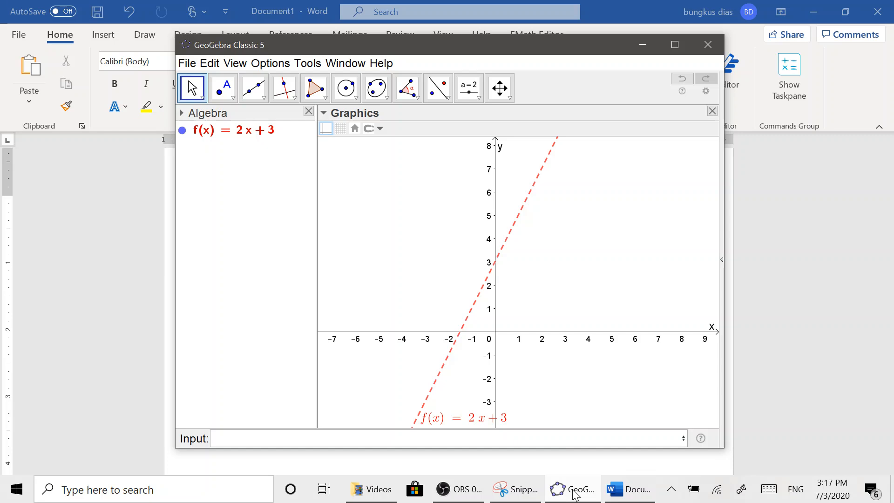
click(672, 47)
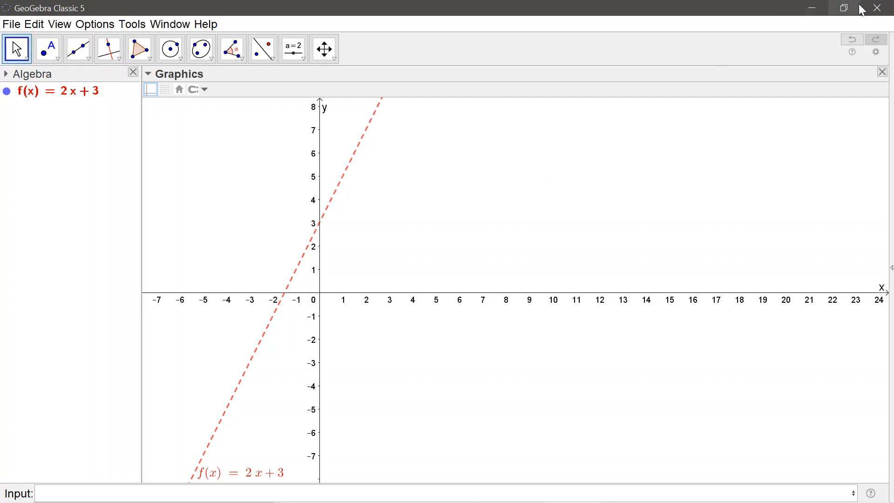
click(845, 8)
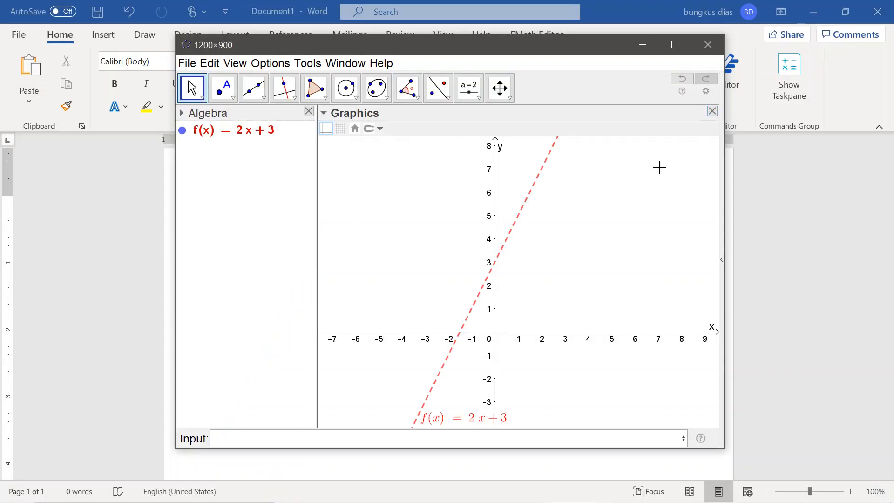
drag(637, 228, 542, 218)
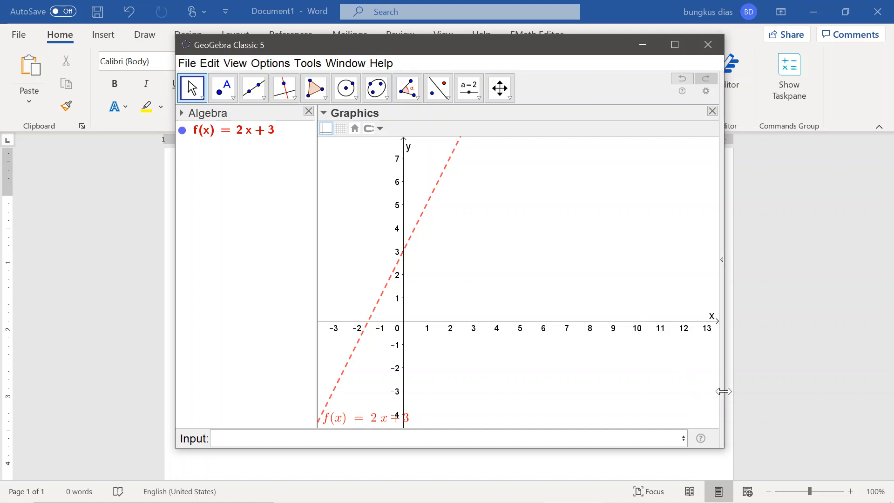
drag(725, 391, 573, 374)
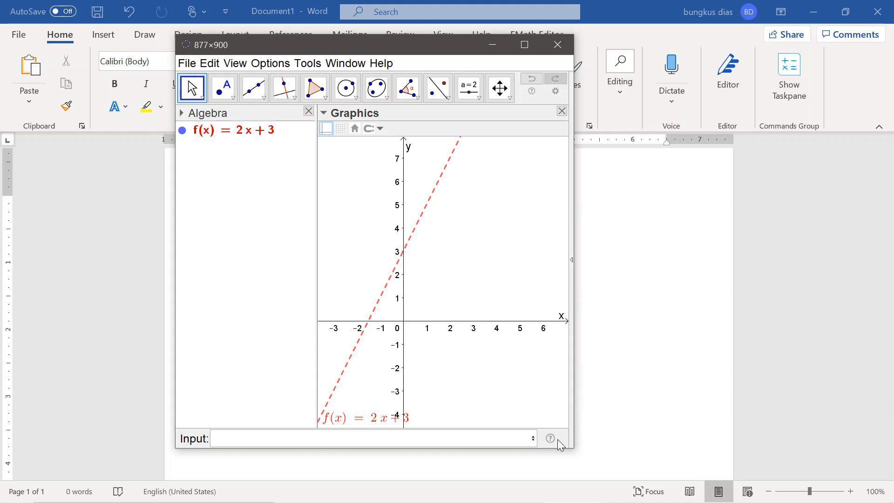
drag(562, 451, 553, 397)
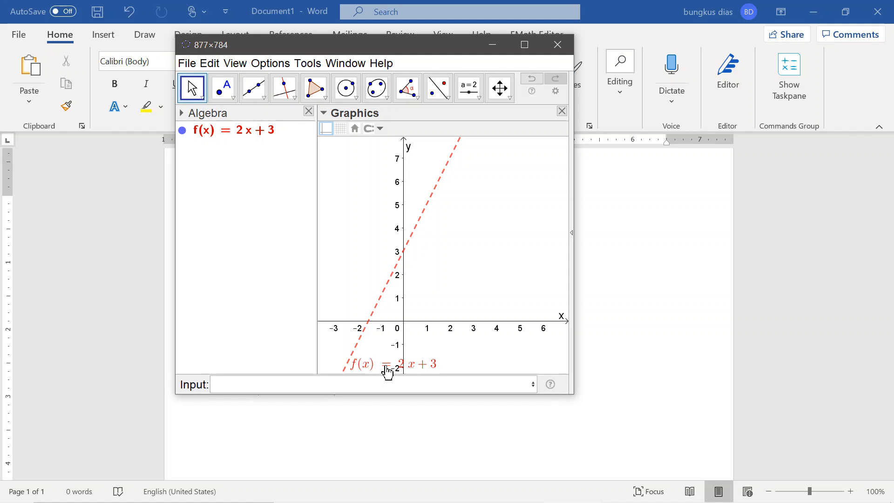
- Move the f(x) = 2x + 3 label slightly up beside the line and narrow the window so the x-axis ends just past 5
mouse_move(375, 369)
mouse_down()
mouse_move(419, 318)
mouse_move(391, 365)
mouse_up()
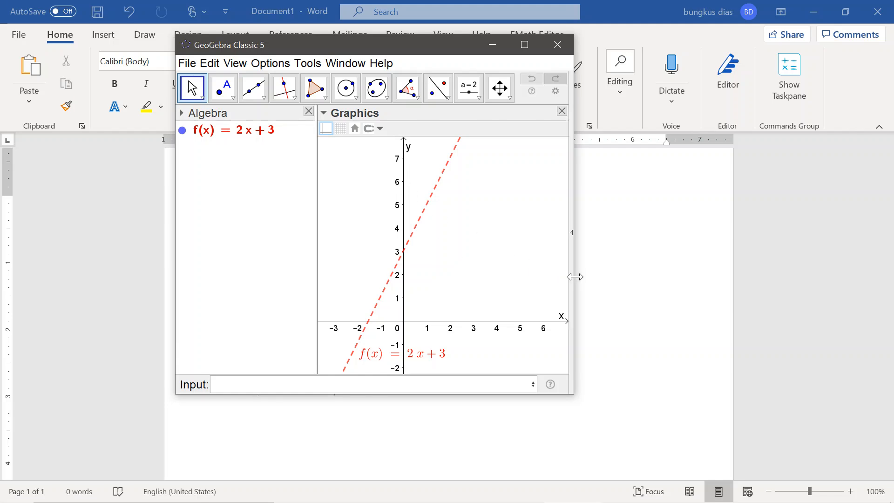
drag(573, 279, 548, 279)
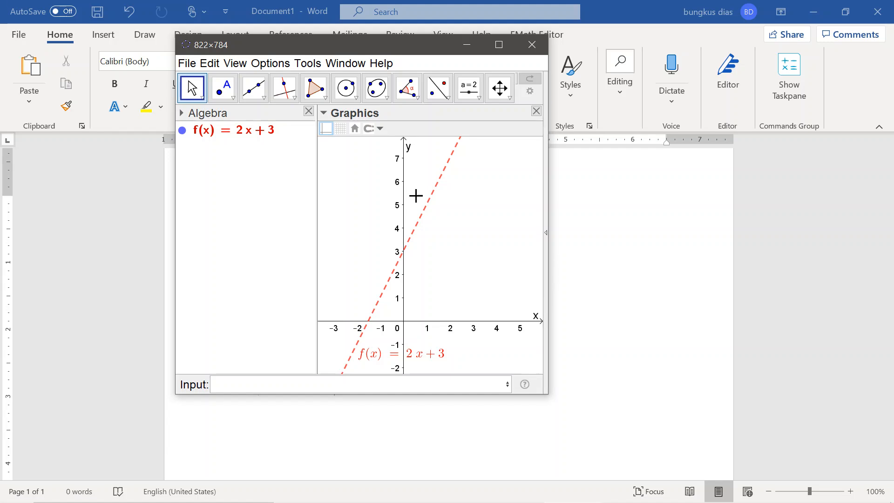
mouse_move(551, 253)
mouse_down()
mouse_move(566, 249)
mouse_move(552, 250)
mouse_up()
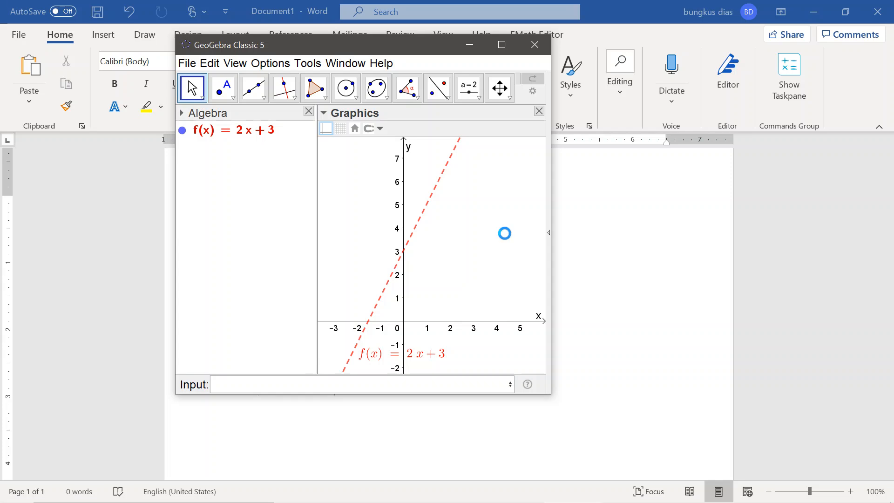
- Copy the resized graphics view, switch to Word, remove the cropped picture and paste the new graph in its place
click(635, 258)
click(389, 303)
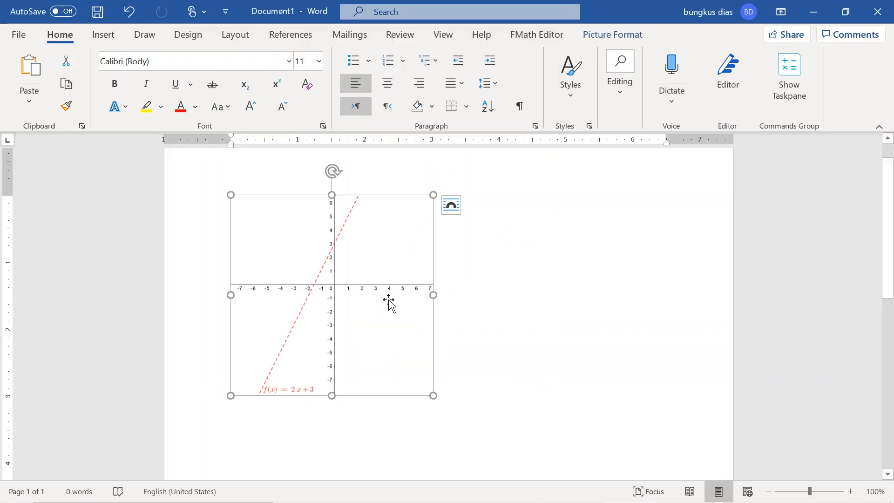
key(ctrl+z)
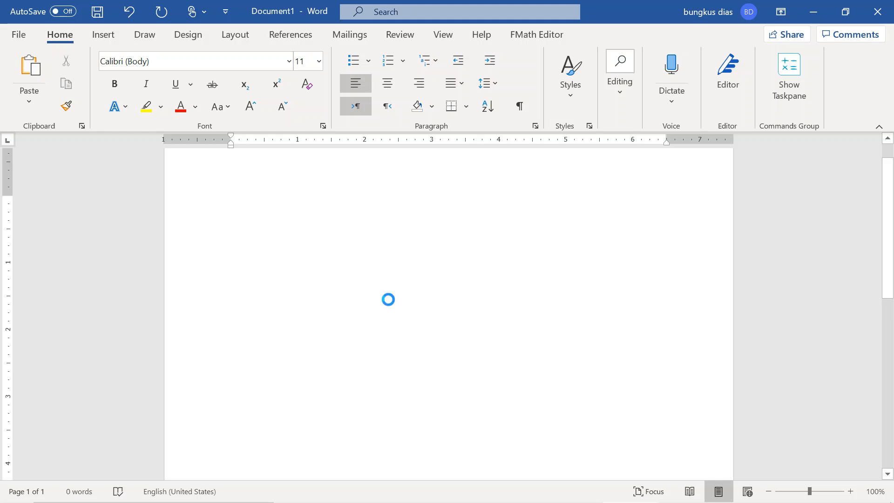
key(ctrl+v)
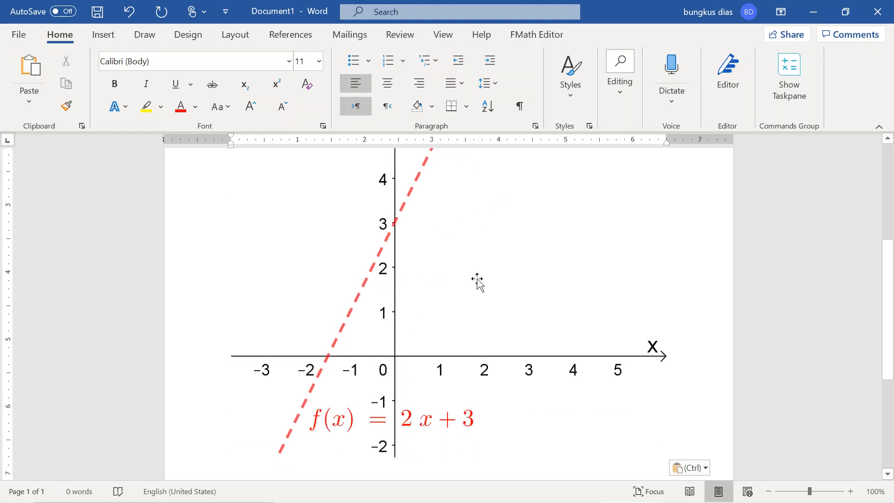
- Scale the pasted graph picture down proportionally to about 2.77" high and 2.66" wide, and deselect it
click(477, 281)
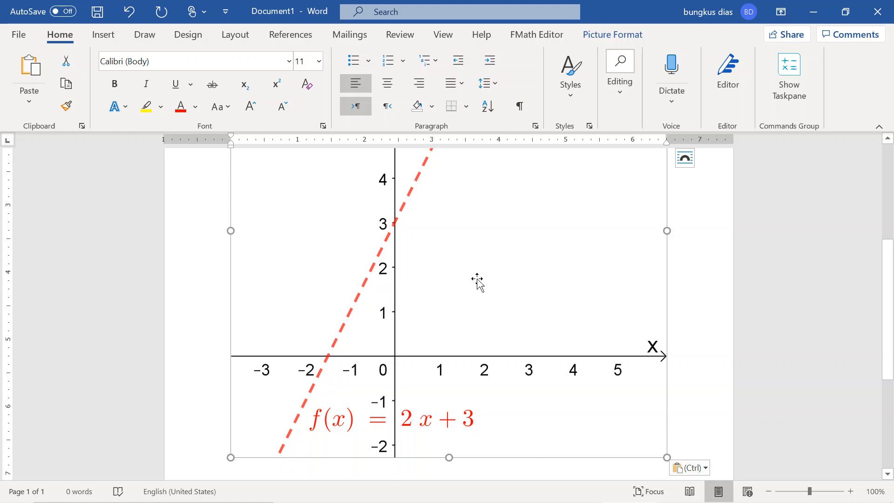
click(621, 36)
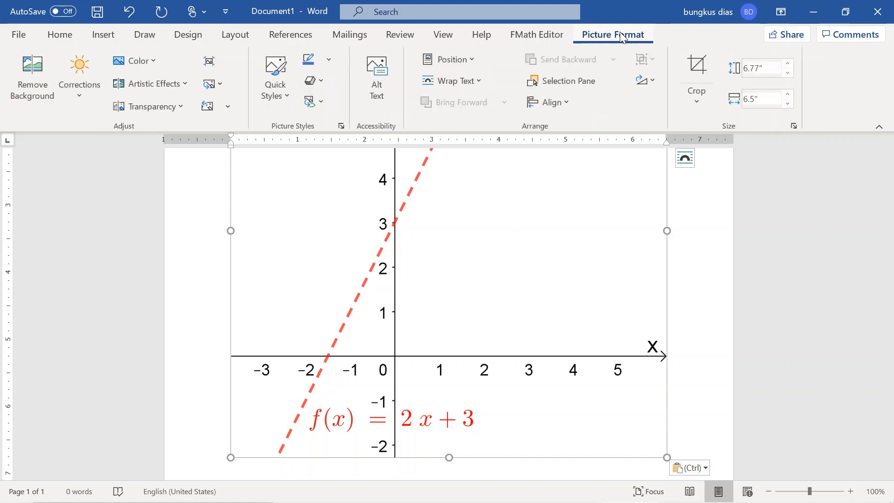
drag(666, 457, 340, 206)
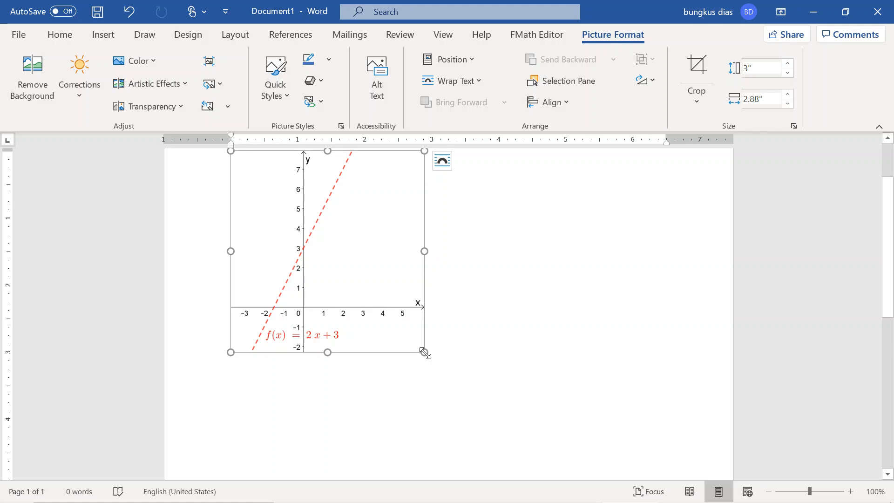
drag(425, 353, 410, 331)
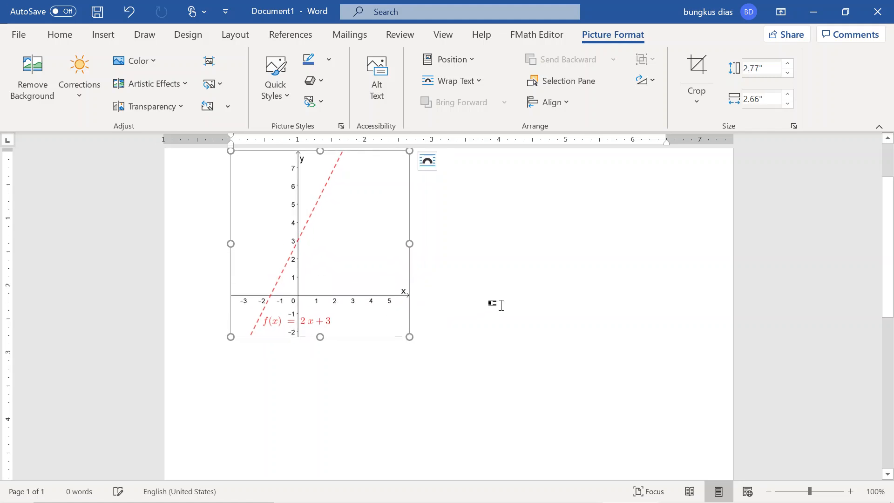
click(500, 304)
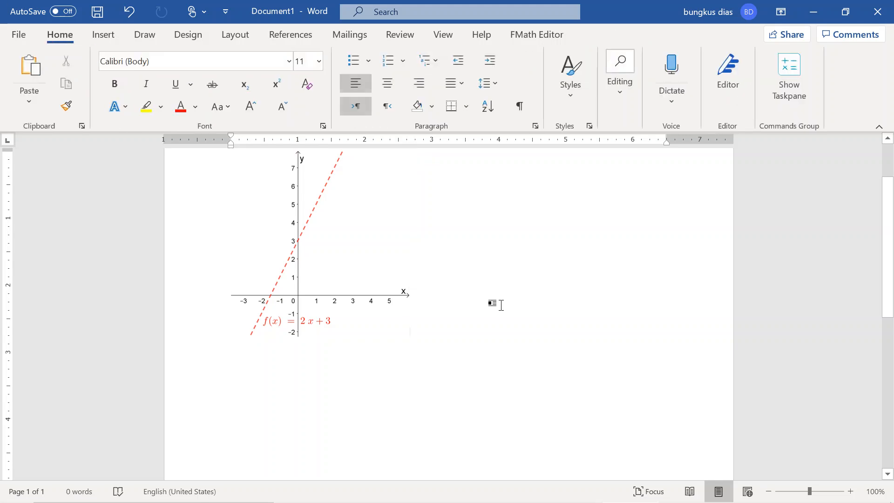
- Switch to GeoGebra, maximize its window and hide the line f(x) = 2x + 3
mouse_move(595, 482)
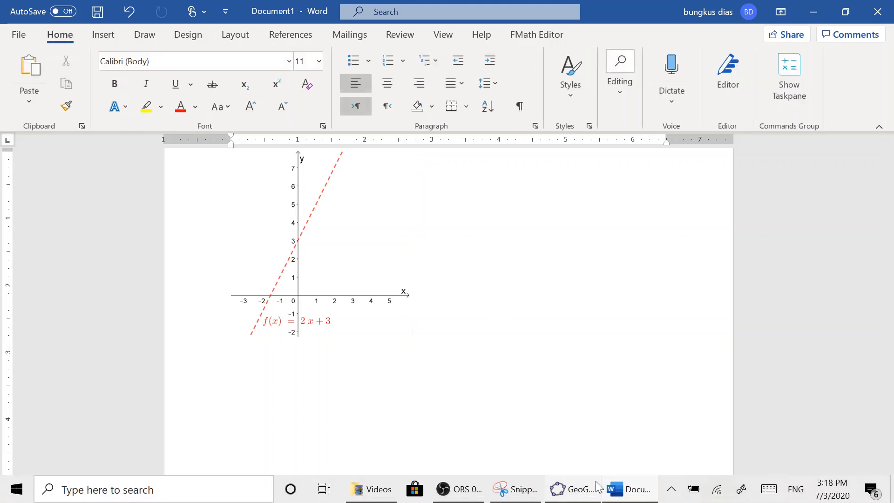
click(564, 496)
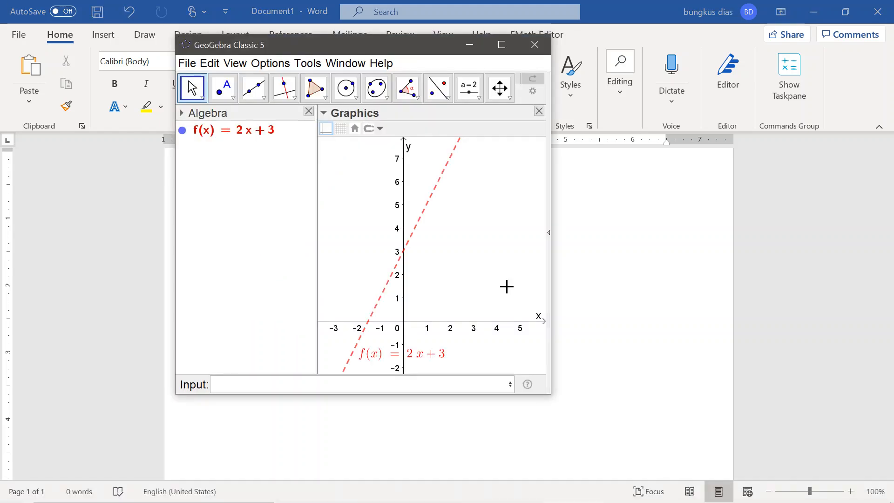
click(501, 45)
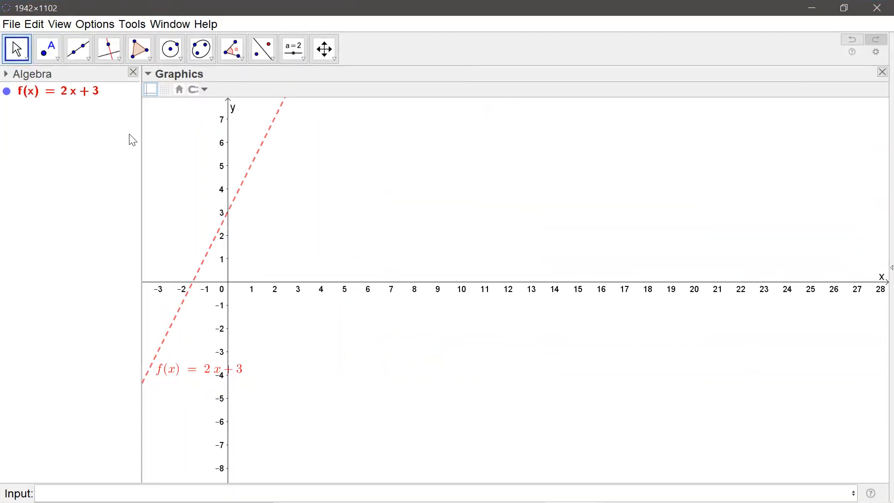
click(85, 97)
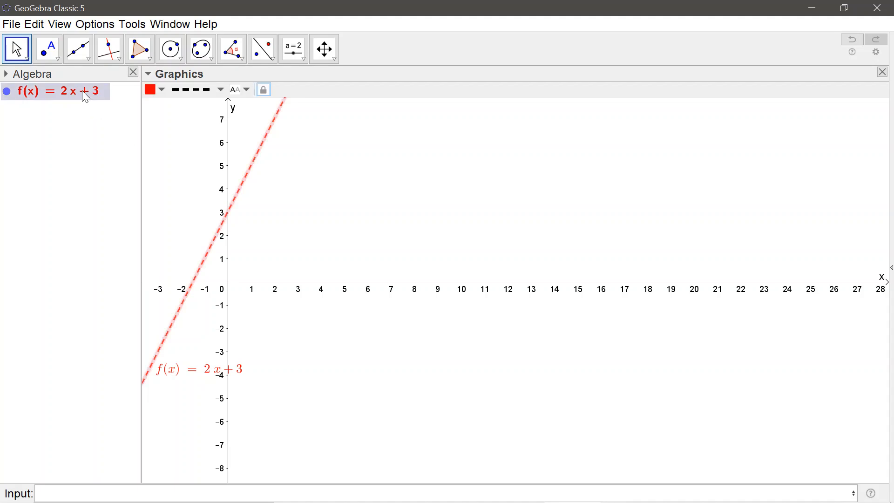
click(7, 92)
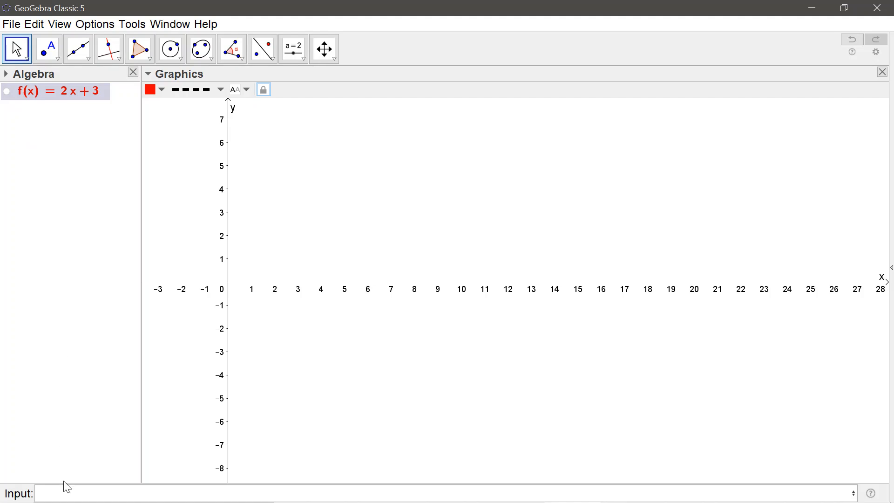
- Plot the quadratic function x^2+2x-3 in the same coordinate system
text(x)
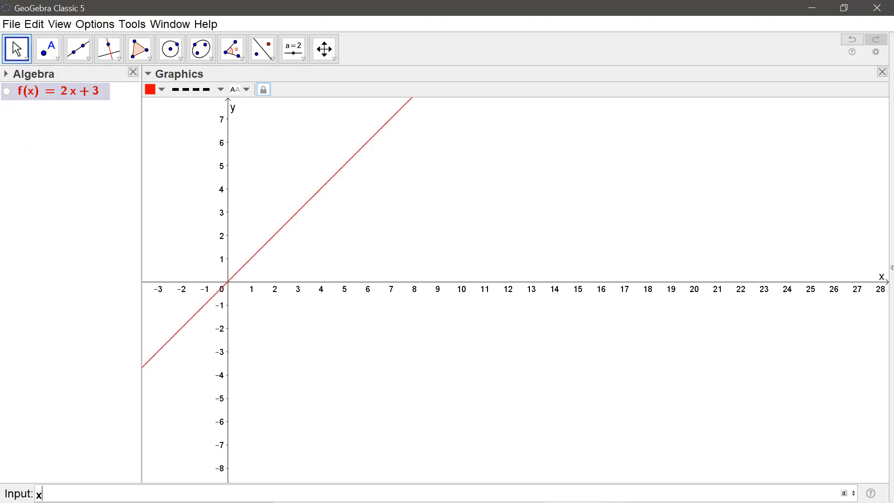
text(^2+)
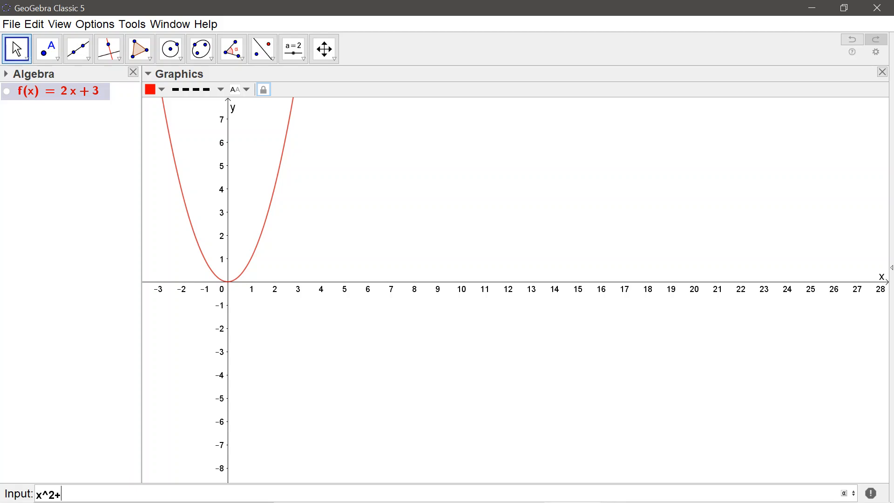
text(2x)
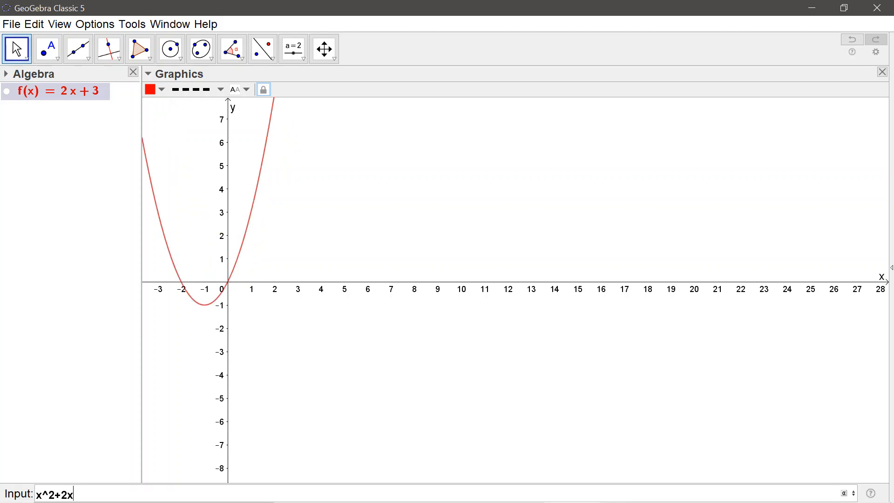
text(-3)
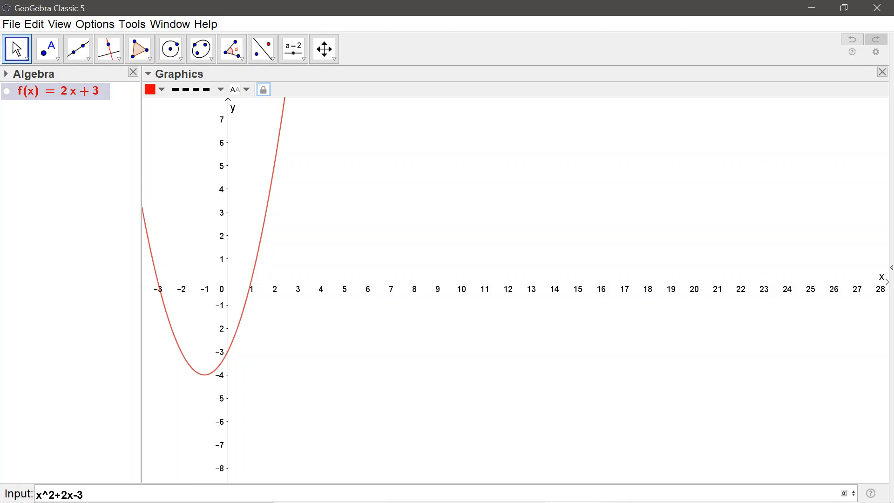
key(Return)
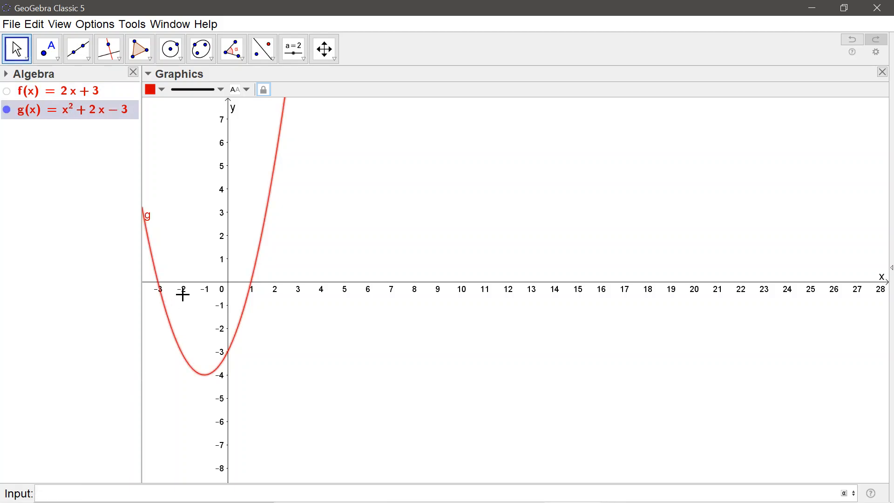
- Color the parabola g blue and deselect it
click(162, 90)
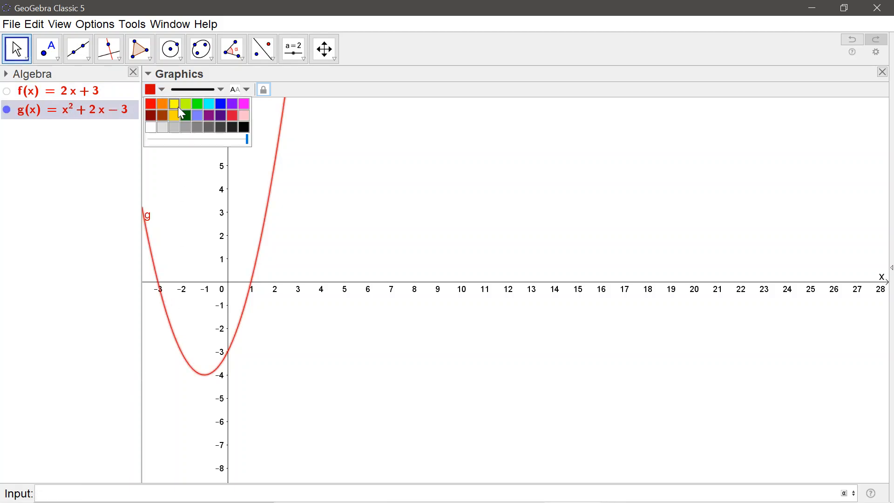
click(219, 106)
click(350, 179)
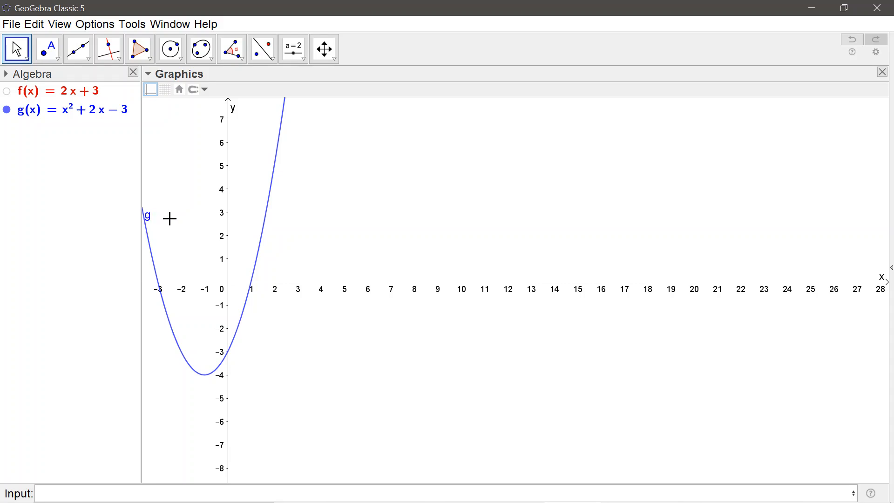
- Label the parabola g with Name & Value and move the label up to just above y = 4
right_click(269, 204)
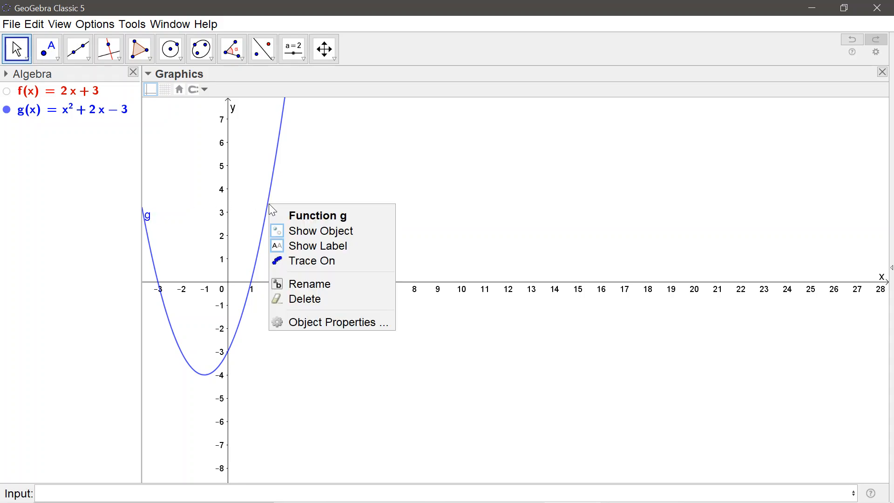
click(330, 323)
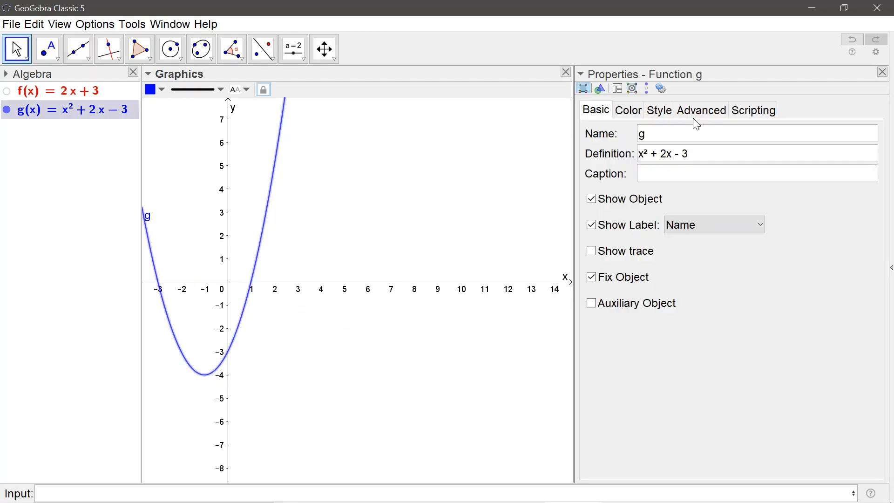
click(729, 223)
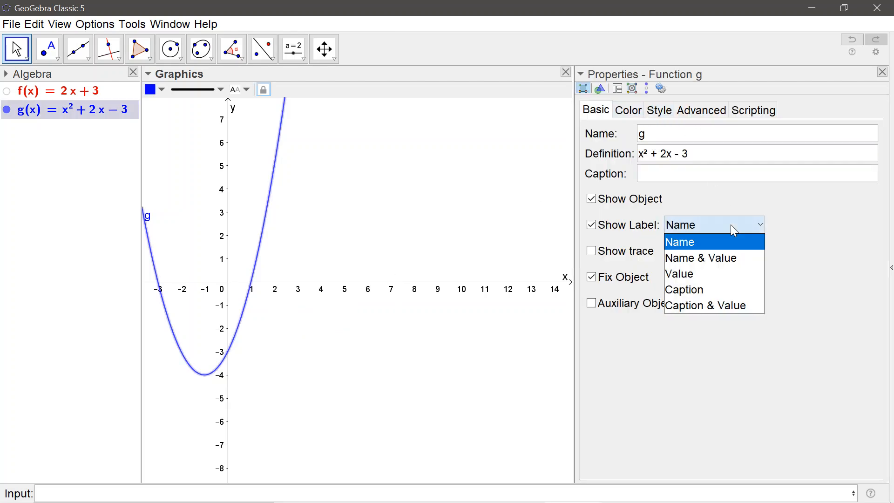
click(723, 257)
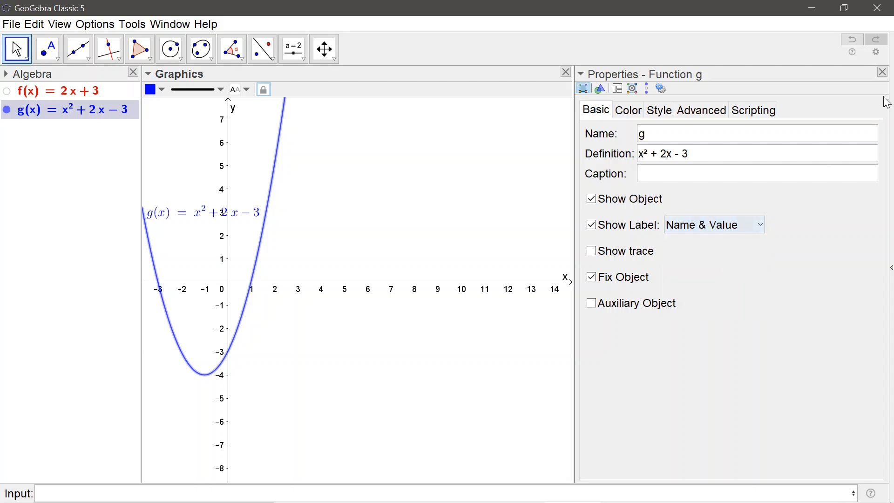
click(882, 72)
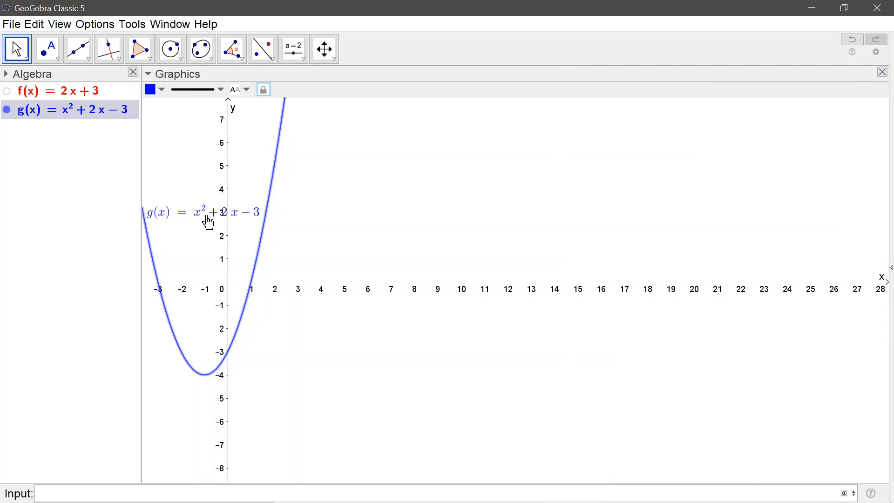
drag(186, 215, 180, 180)
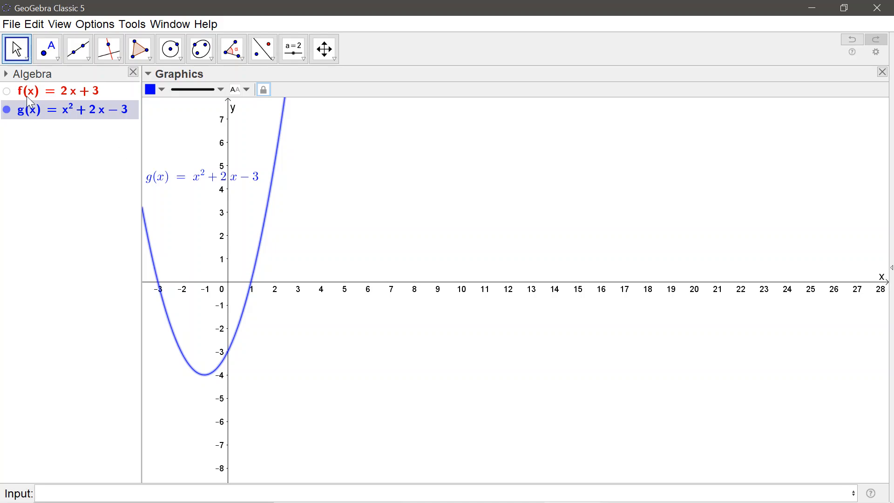
- Show the line f(x) = 2x + 3 again and give it a solid line style with the minimum thickness
click(7, 91)
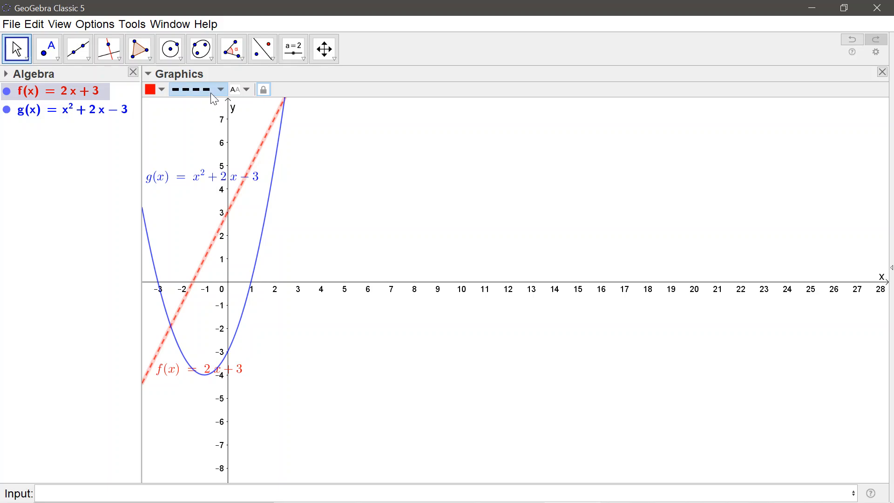
click(220, 90)
click(211, 105)
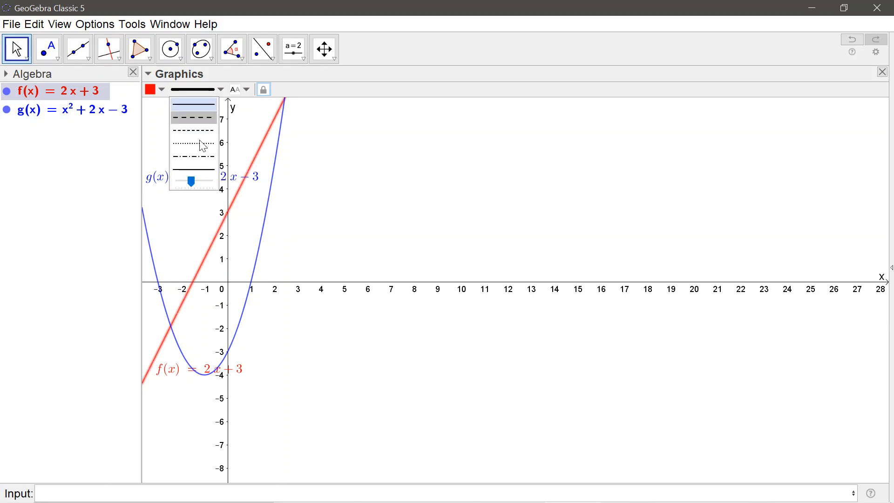
drag(191, 183, 179, 182)
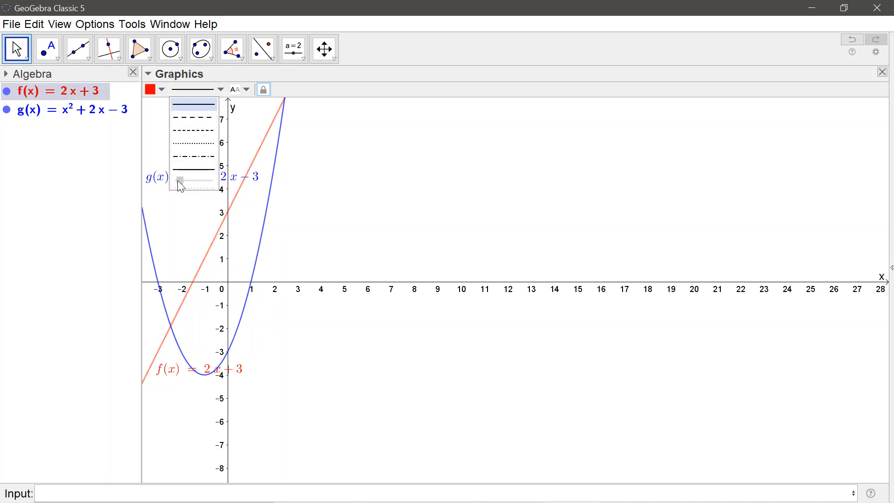
click(337, 189)
- Make the red line f(x) = 2x + 3 slightly thicker and deselect it
scroll(337, 189, down, 2)
scroll(337, 190, up, 2)
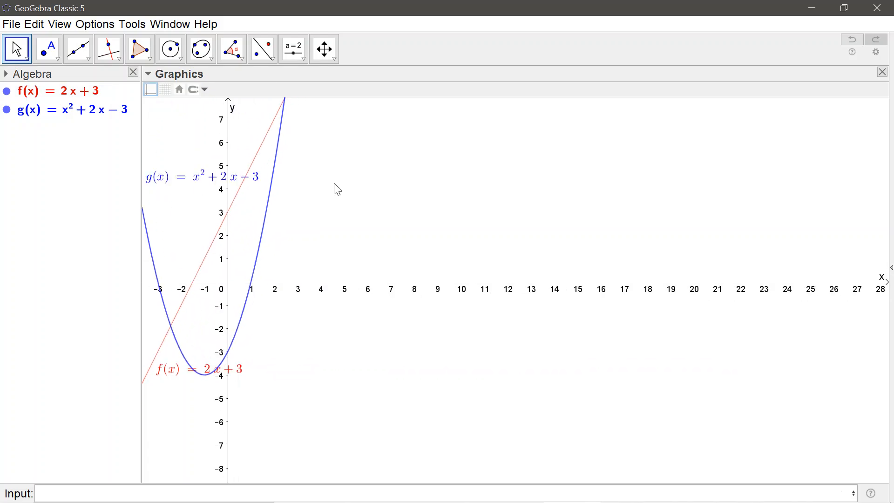
scroll(338, 189, down, 1)
scroll(338, 189, down, 2)
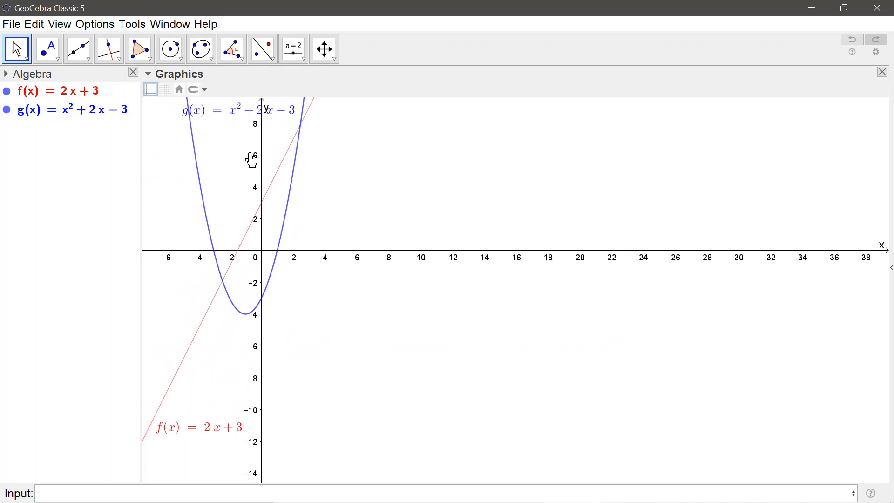
click(91, 97)
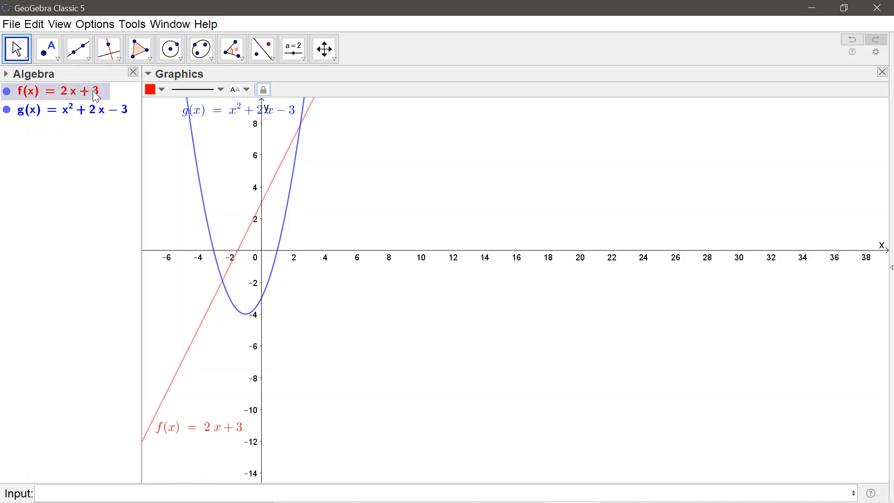
click(221, 90)
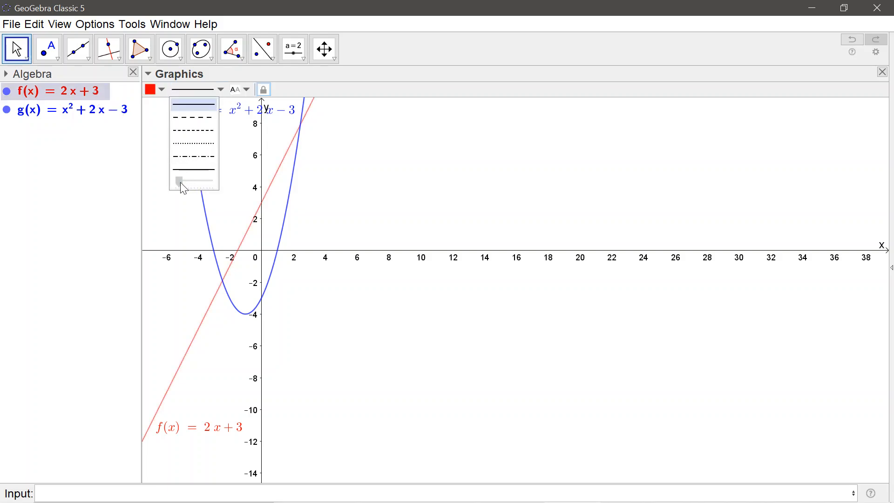
drag(180, 183, 187, 183)
click(398, 194)
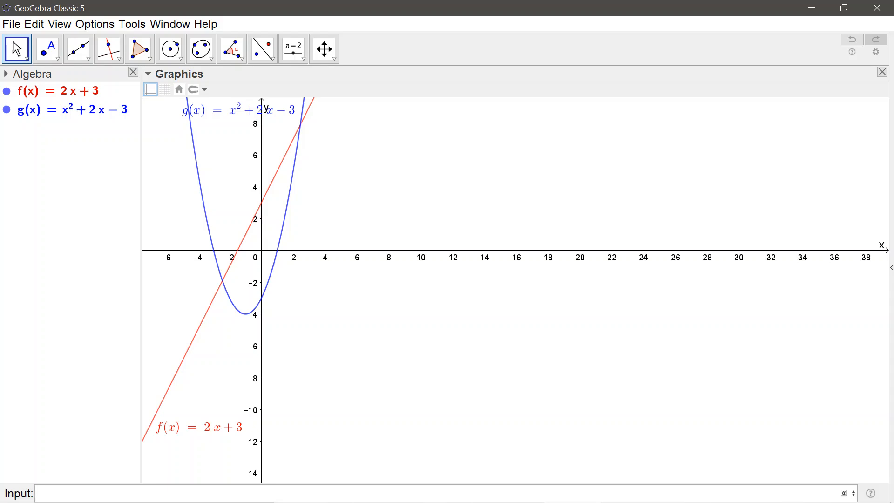
- Plot the trigonometric function sin(3x) alongside the line and the parabola
text(sin)
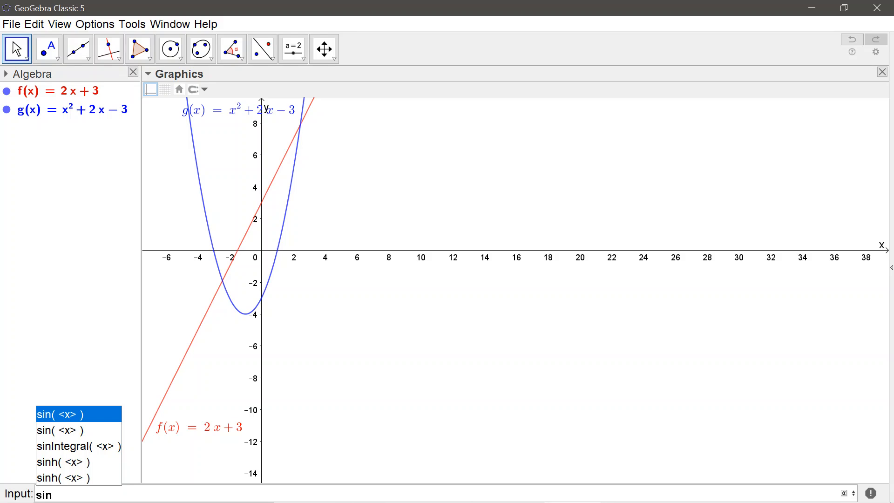
key(Return)
text(3 )
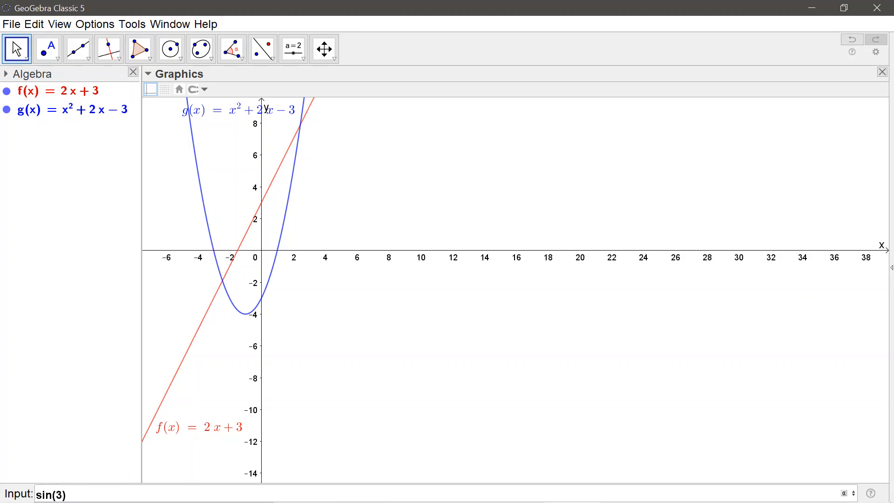
text(x)
key(Return)
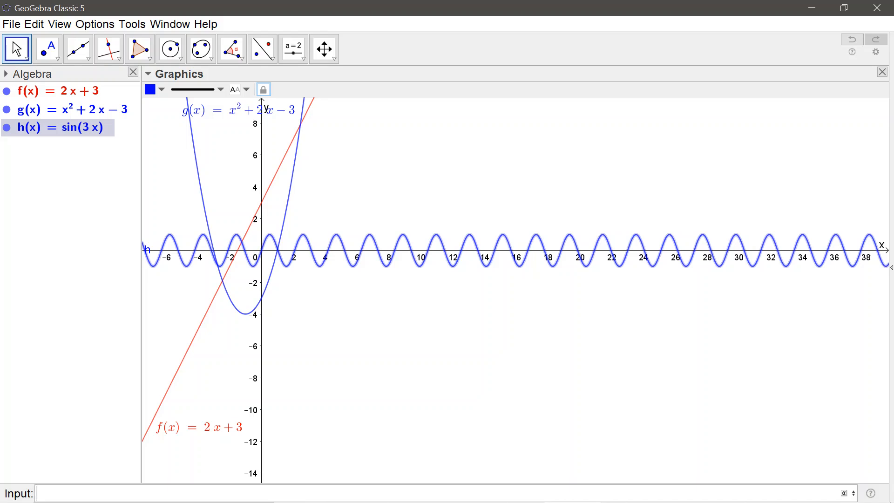
- Add the graph of cos(5x) to the coordinate system
text(cos)
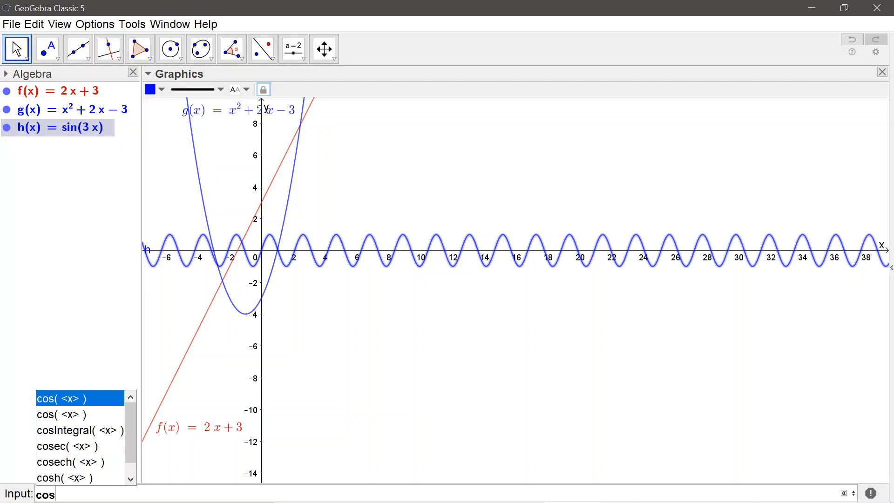
key(Return)
text(5 )
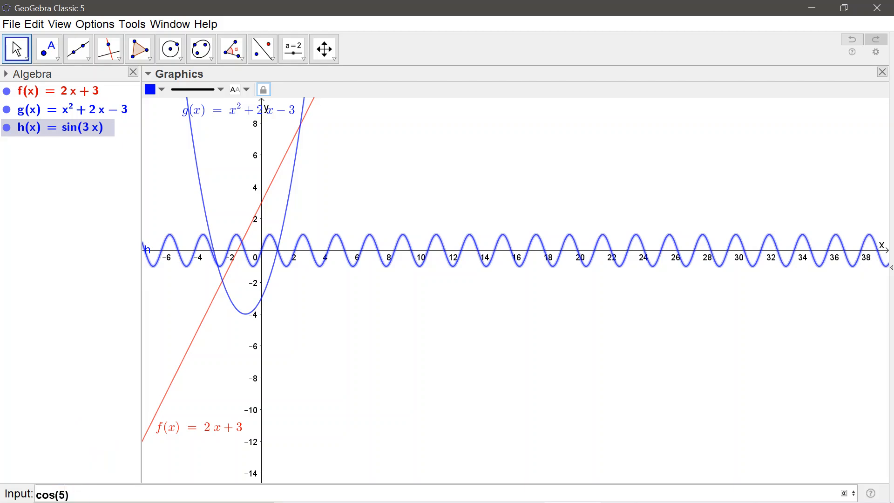
text(x)
key(Return)
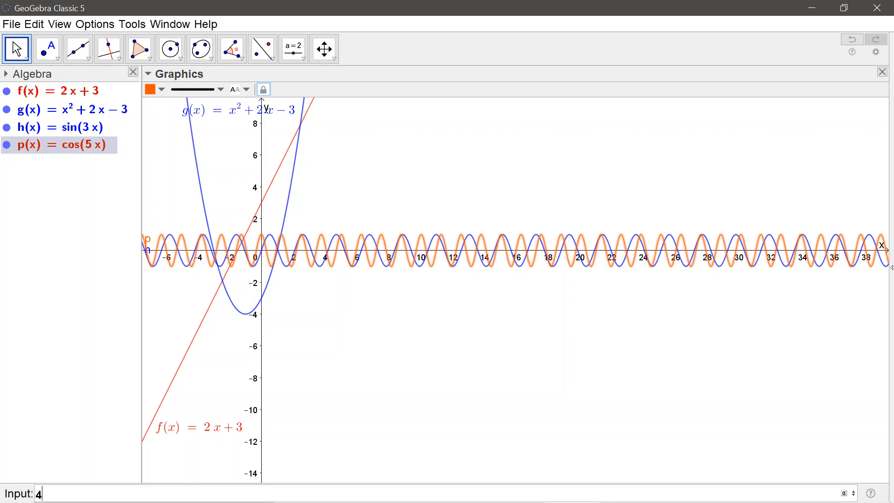
- Plot 4*sin(x) as a further function in the graphics view
text(4sin)
text(*)
text(sin)
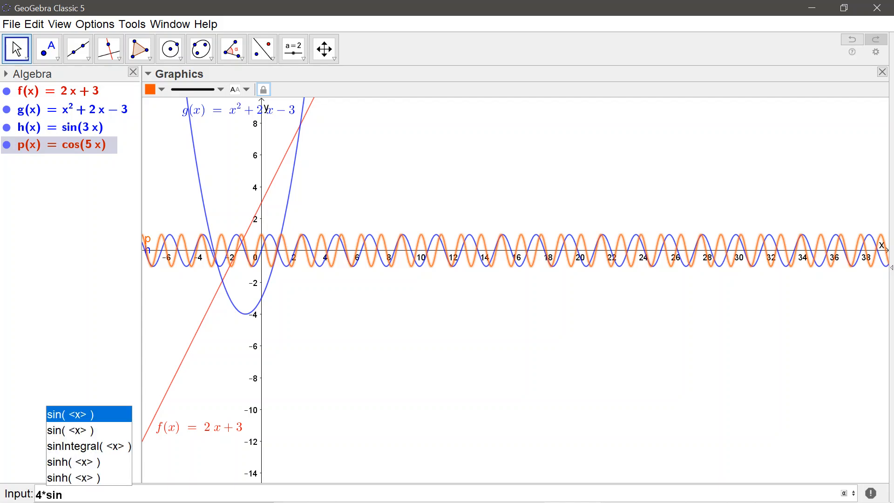
key(Return)
text(x)
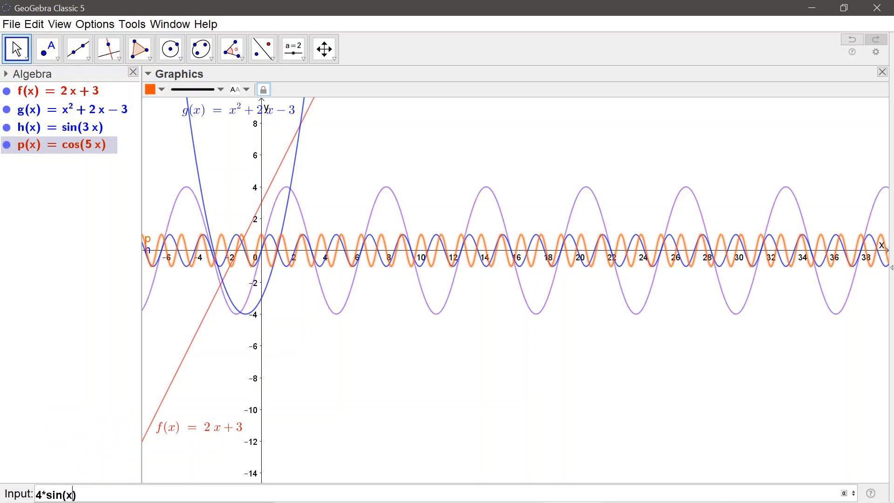
key(Return)
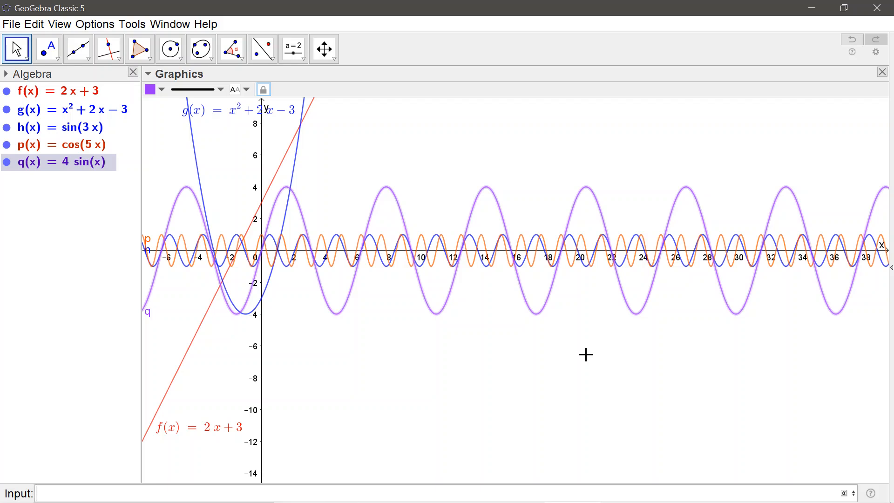
- Hide the graphs of f(x), g(x), h(x) and p(x) so only 4 sin(x) is plotted
click(7, 91)
click(6, 109)
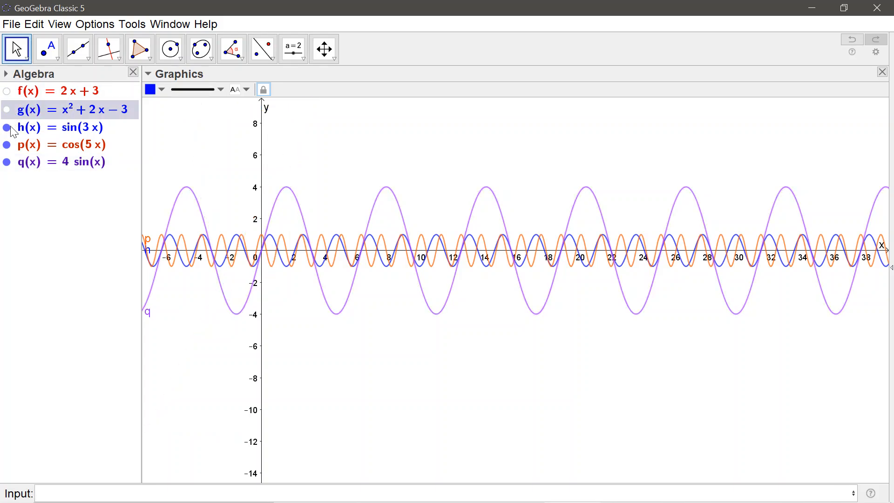
click(6, 127)
click(7, 145)
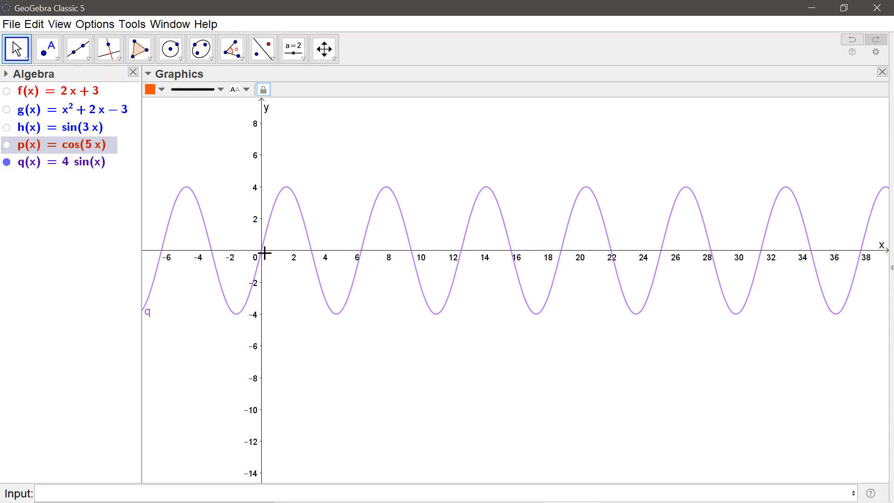
- In the graphics view's x-axis settings, try degrees as the unit and set it to π instead
right_click(364, 130)
click(322, 127)
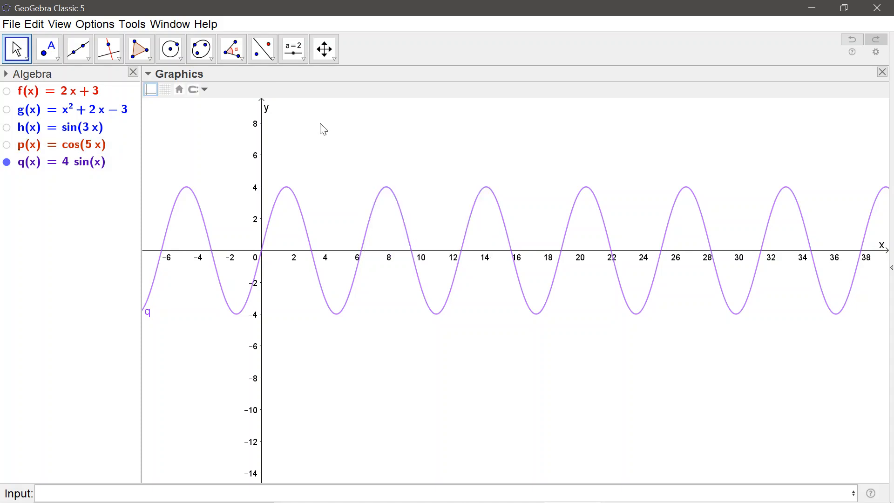
right_click(323, 129)
click(369, 280)
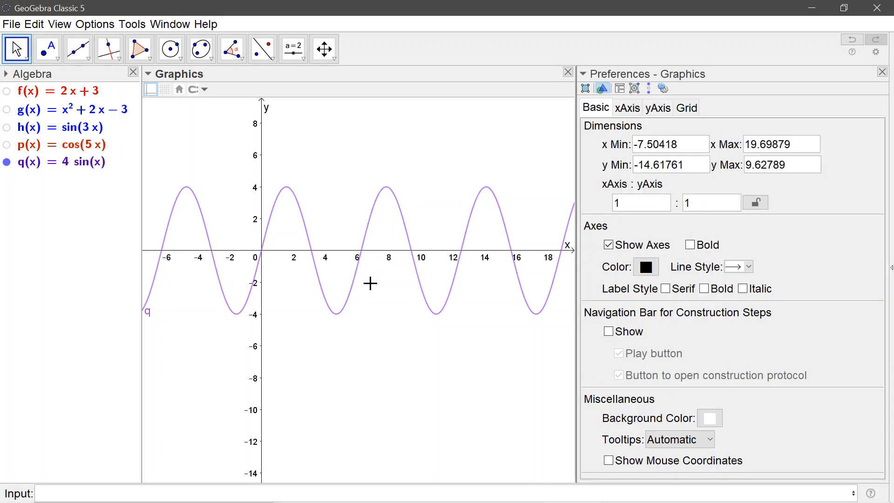
click(634, 111)
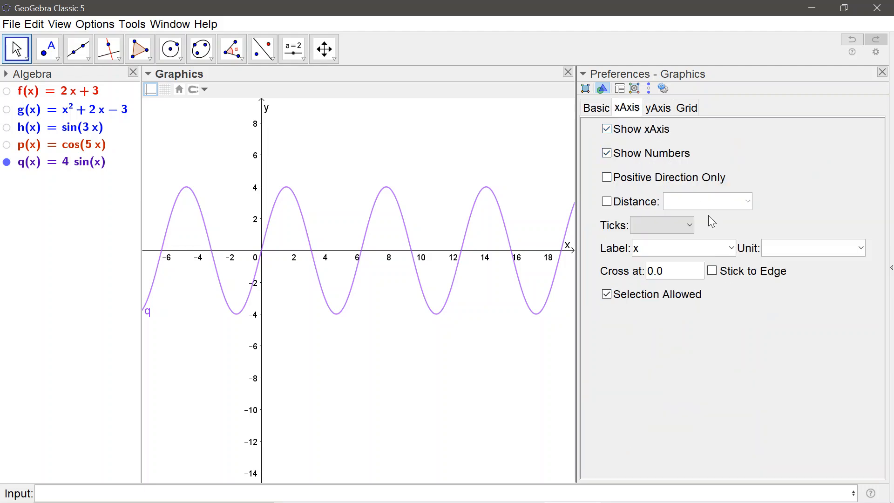
click(862, 248)
click(852, 271)
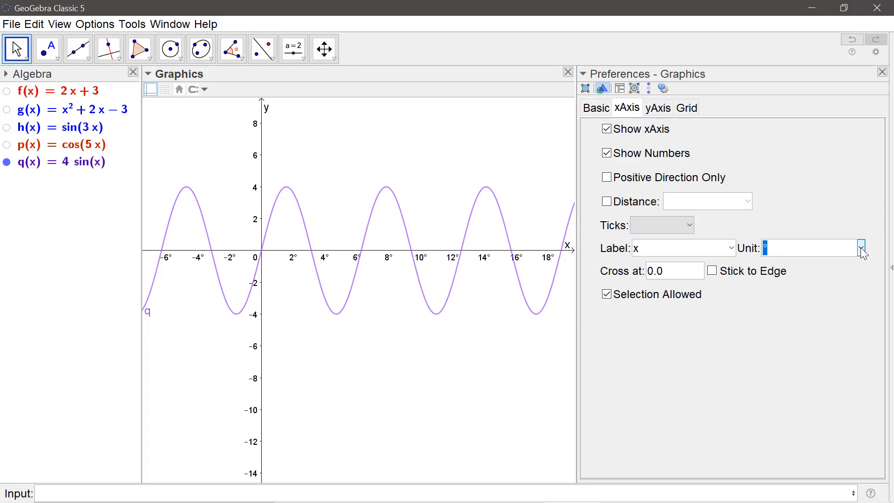
click(861, 248)
click(851, 281)
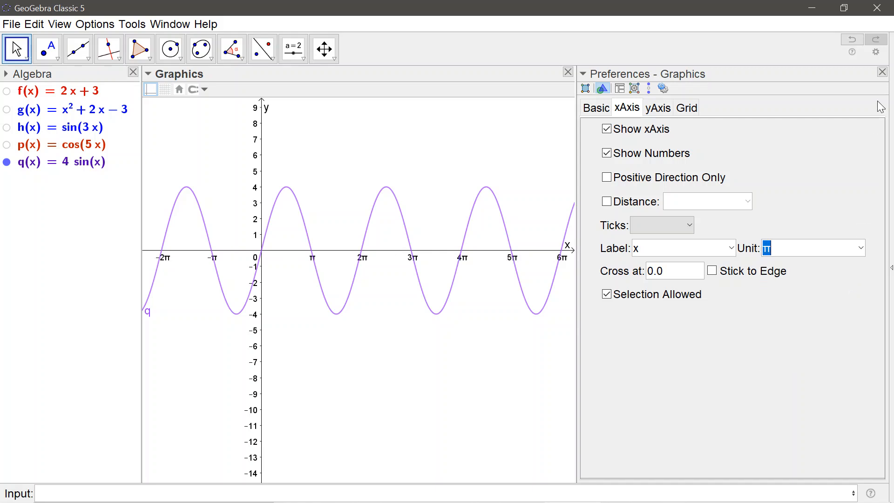
click(883, 72)
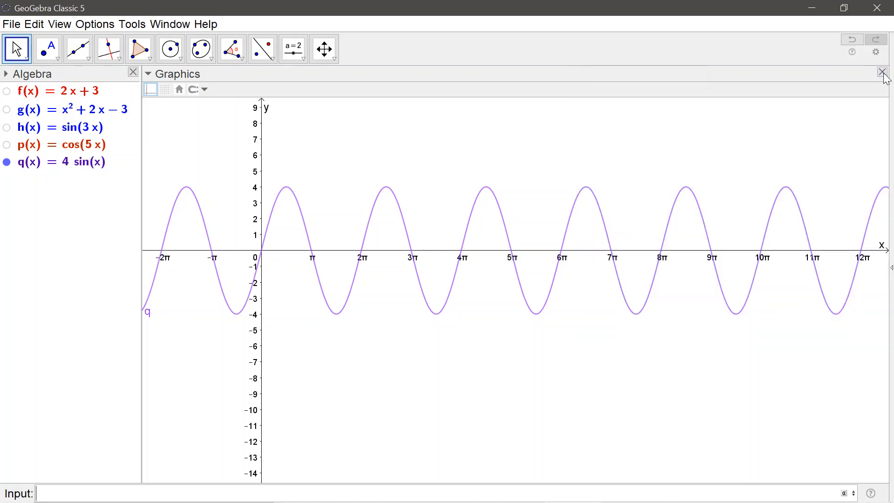
- Restore the GeoGebra window to its smaller size and bring the 4 sin(x) curve around the origin into view
click(844, 8)
drag(487, 309, 469, 273)
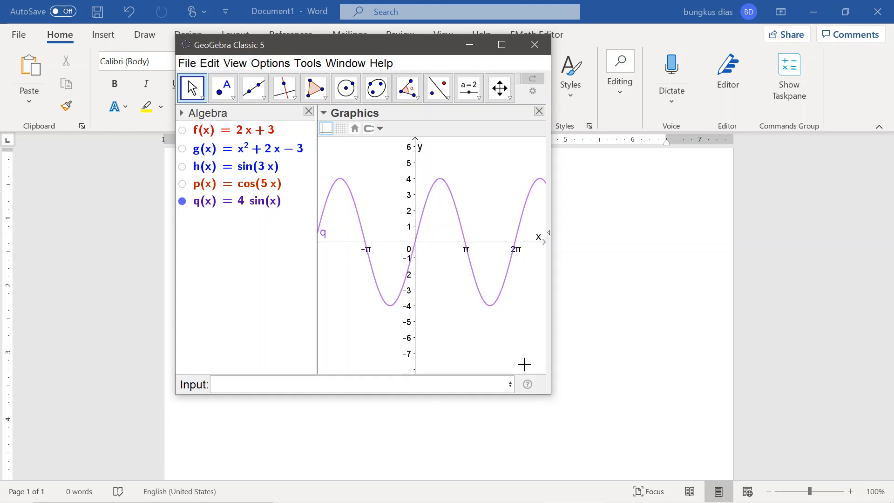
- Try labelling the 4 sin(x) curve with its name and value, and reposition that label near the y-axis
right_click(330, 198)
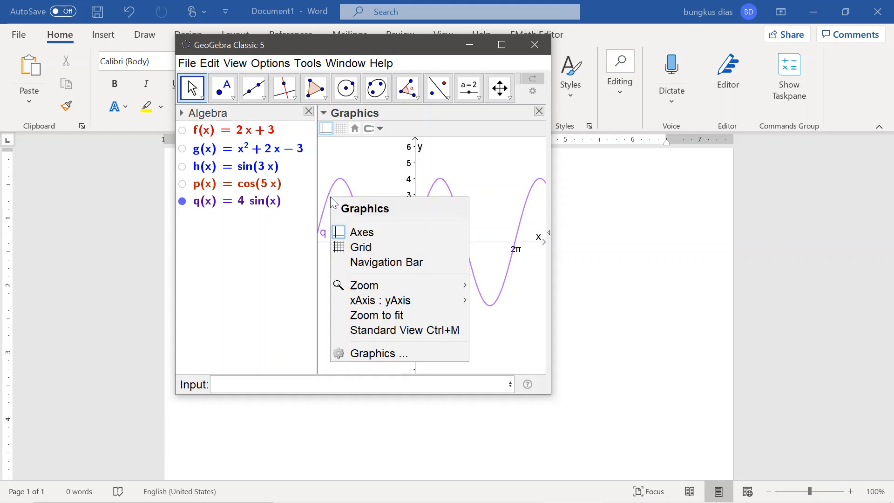
click(382, 354)
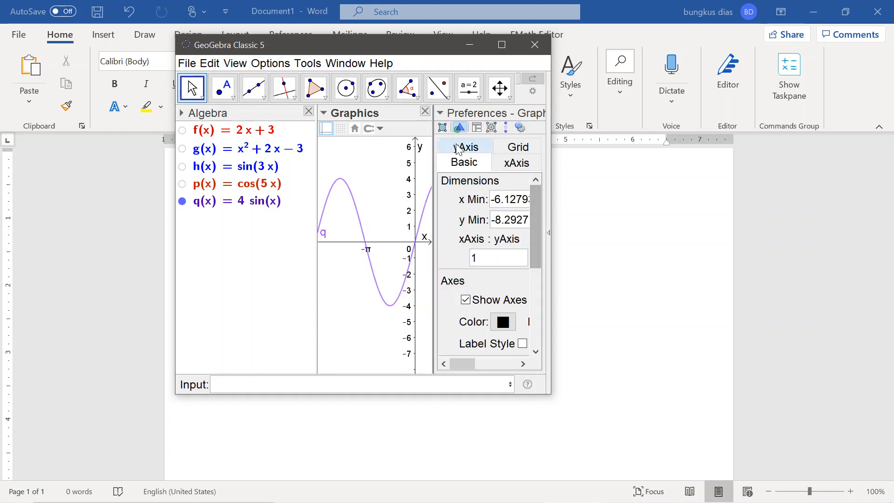
click(502, 46)
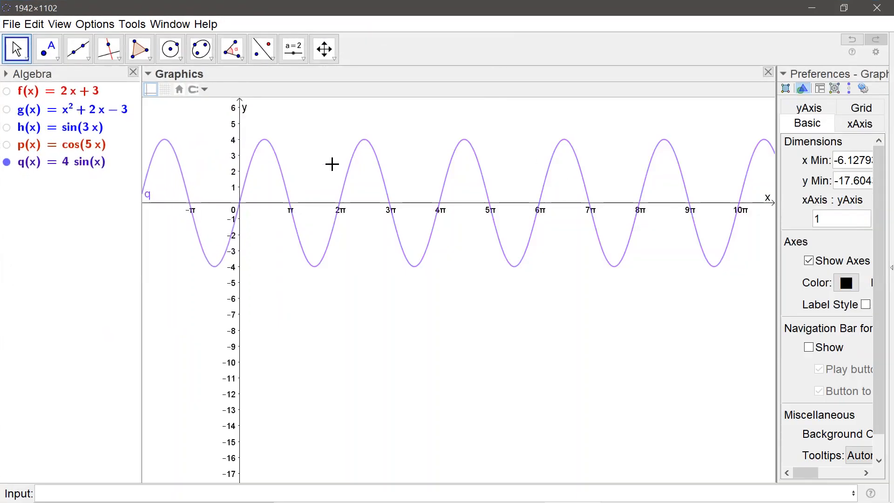
click(281, 178)
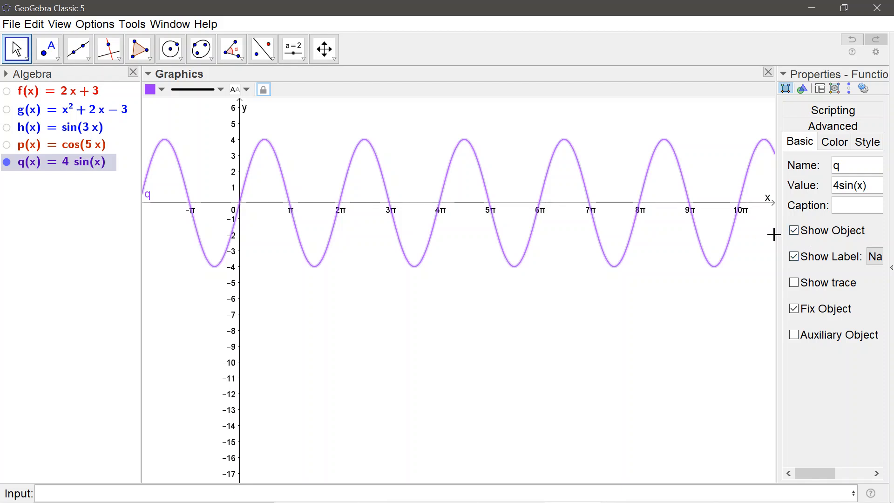
drag(776, 235, 646, 242)
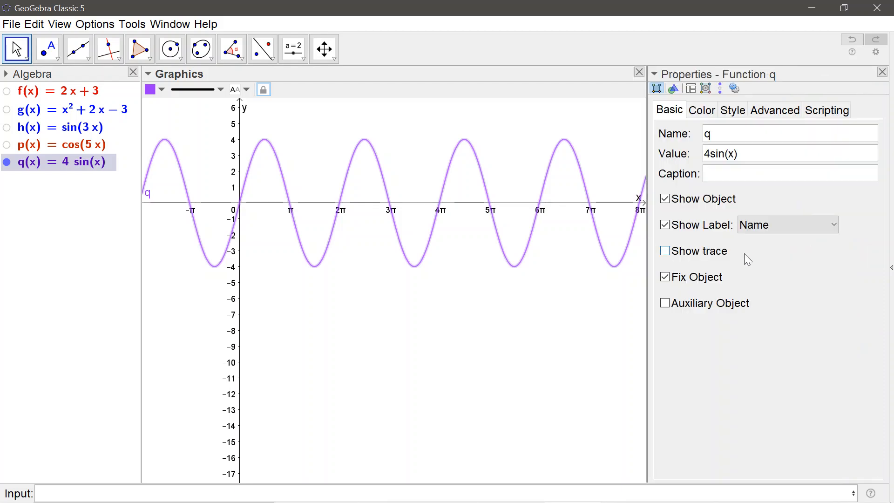
click(779, 231)
click(775, 258)
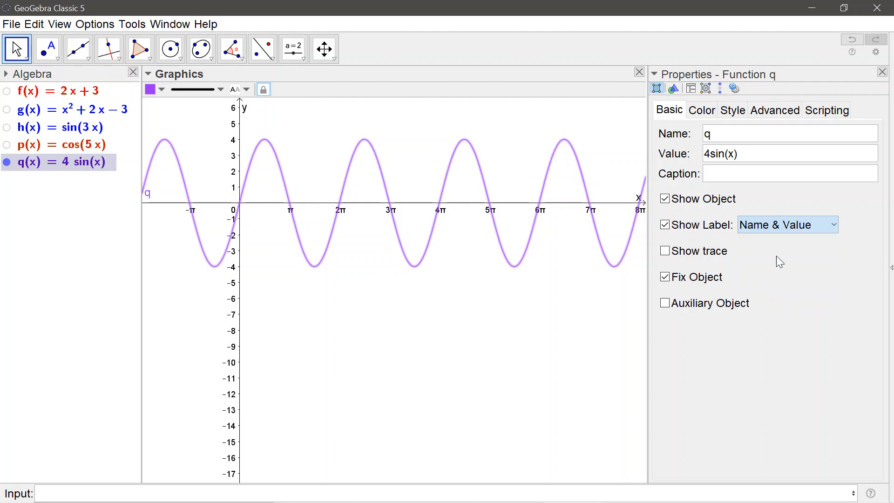
click(883, 72)
drag(192, 195, 279, 157)
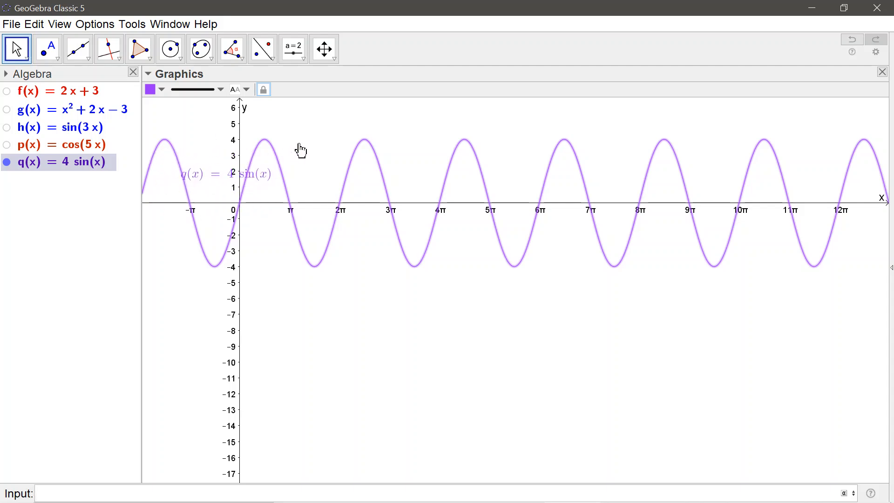
mouse_move(194, 178)
mouse_down()
mouse_move(273, 169)
mouse_move(261, 238)
mouse_move(247, 225)
mouse_move(230, 168)
mouse_move(162, 185)
mouse_move(186, 169)
mouse_move(195, 188)
mouse_up()
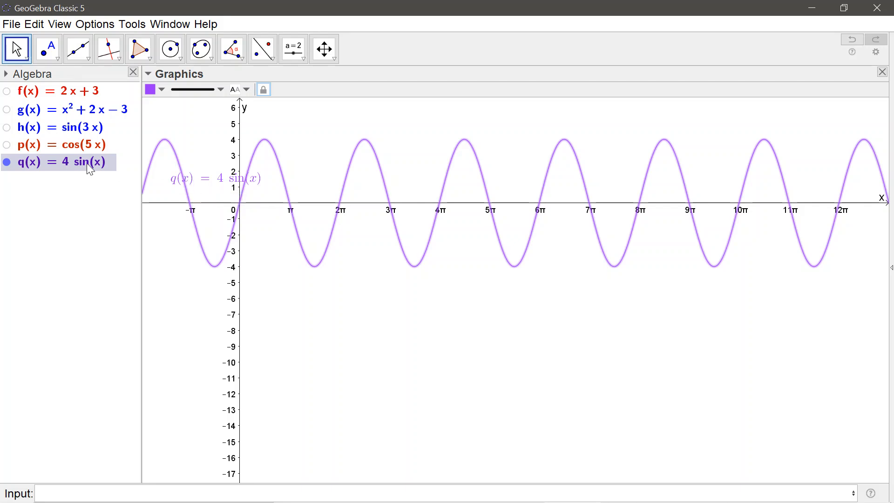
- Hide the label of the function q(x) = 4 sin(x) and deselect the curve
right_click(49, 163)
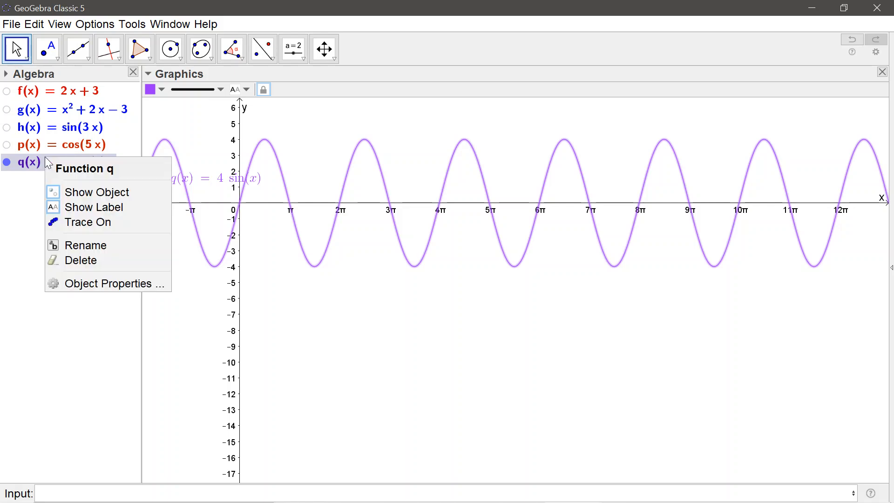
click(69, 208)
click(295, 303)
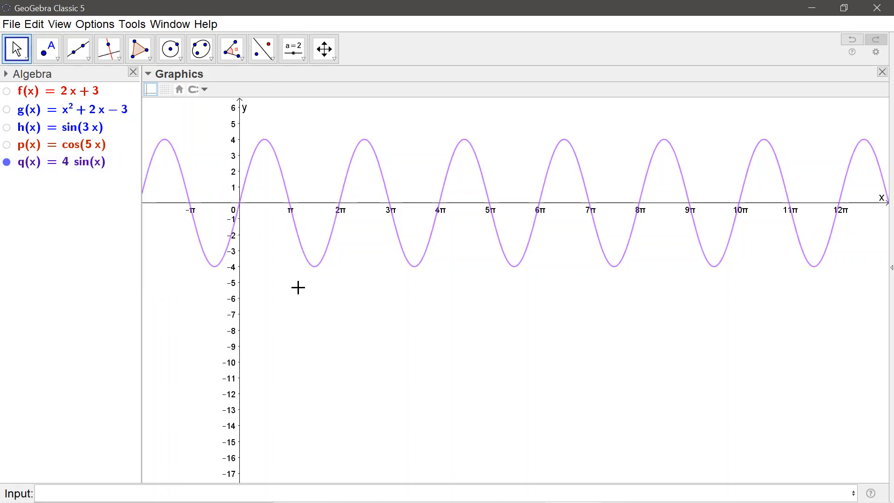
- Insert a LaTeX text below the curve reading q(x)= followed by the linked object q
click(305, 59)
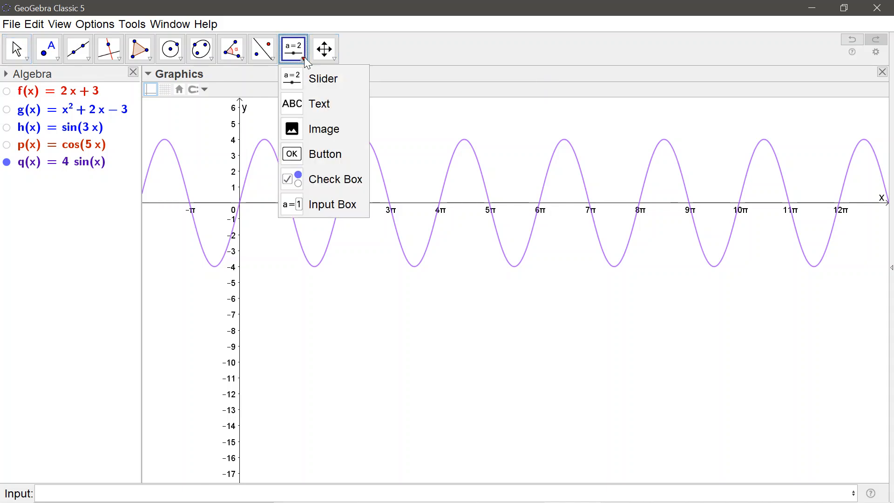
click(320, 104)
click(323, 289)
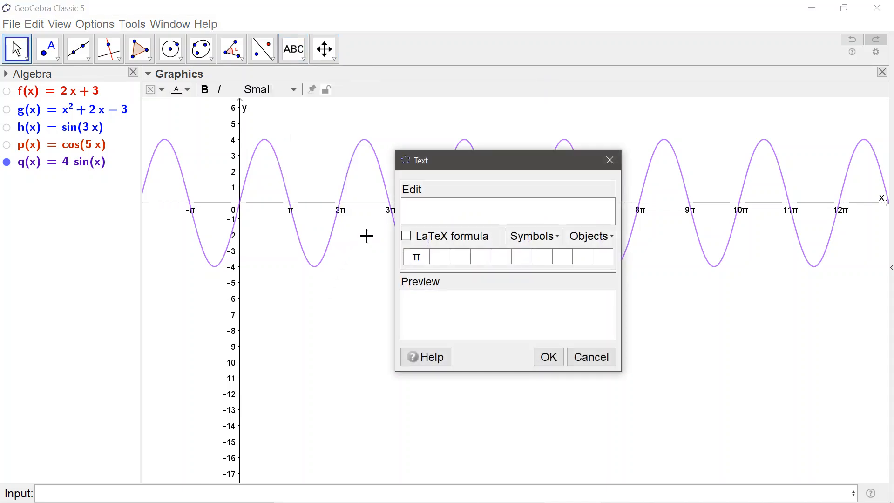
click(407, 237)
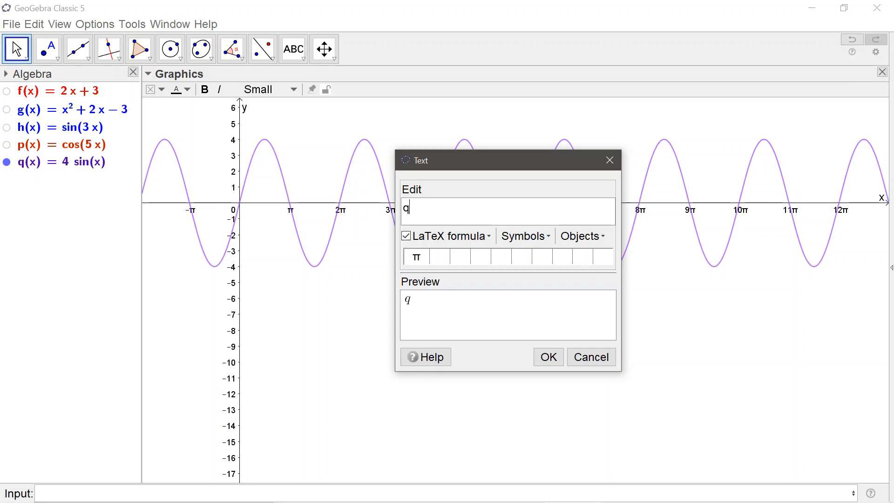
text(q(x)=)
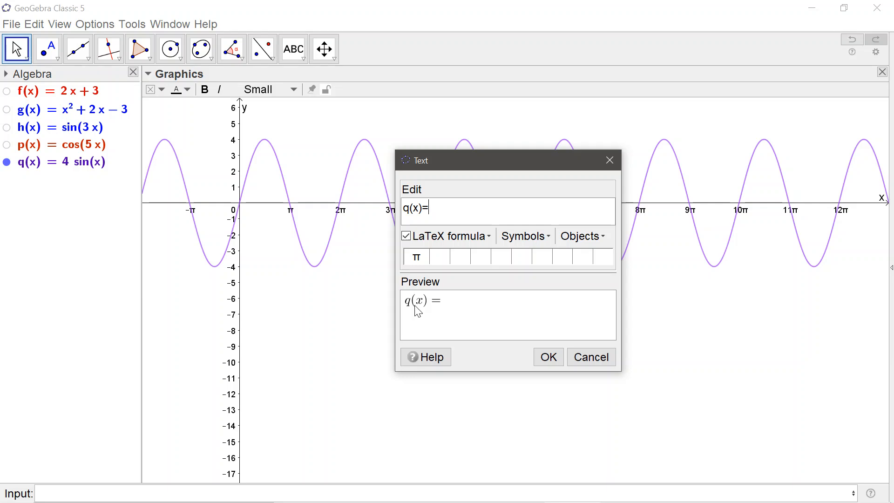
click(600, 243)
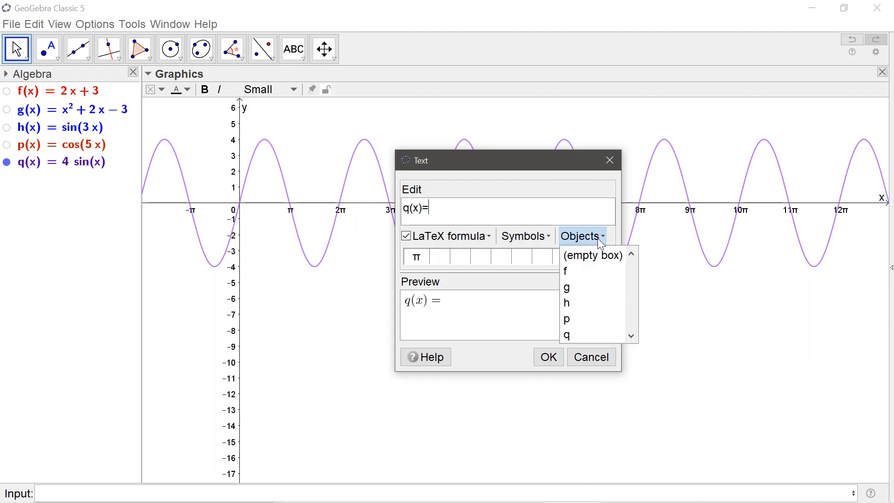
click(568, 336)
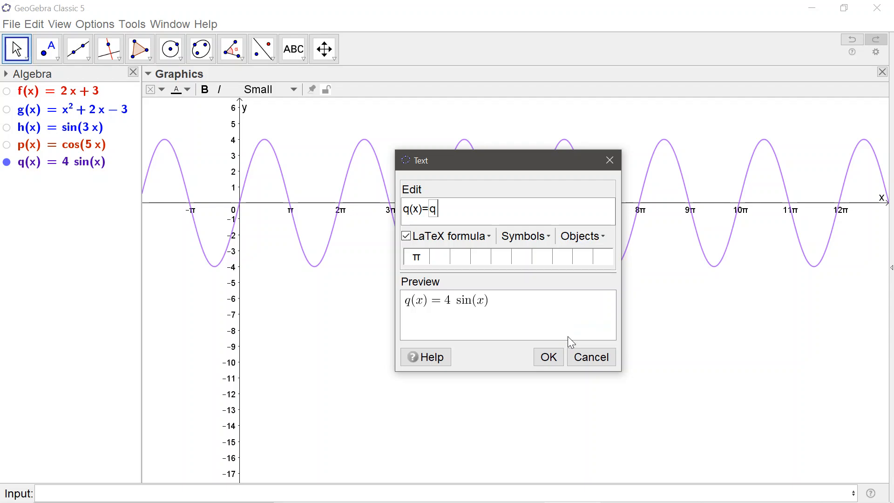
click(544, 362)
key(Escape)
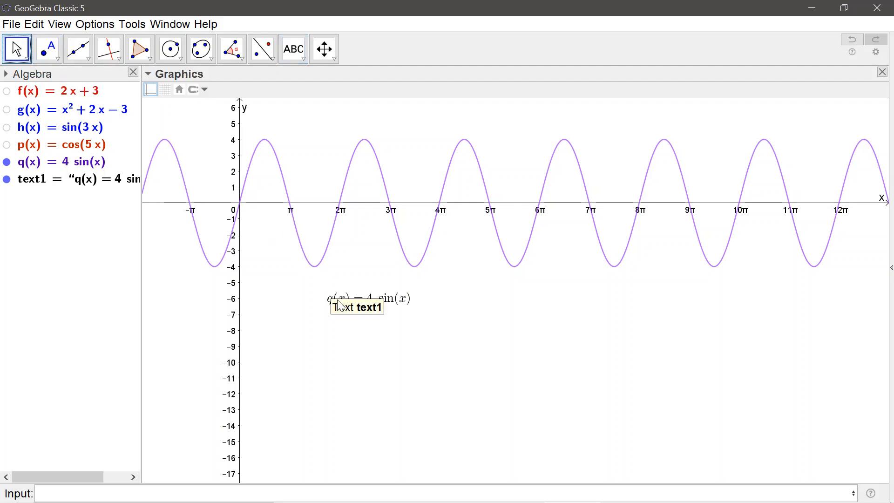
- Place the q(x) formula text above the curve beside the y-axis in the smaller window, and reduce the window's height to just below -5
drag(337, 302, 292, 291)
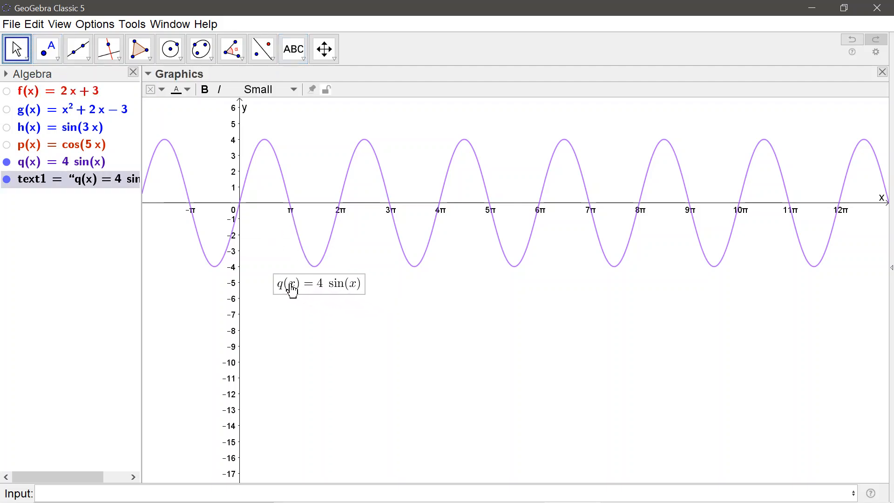
click(845, 9)
drag(487, 322, 503, 168)
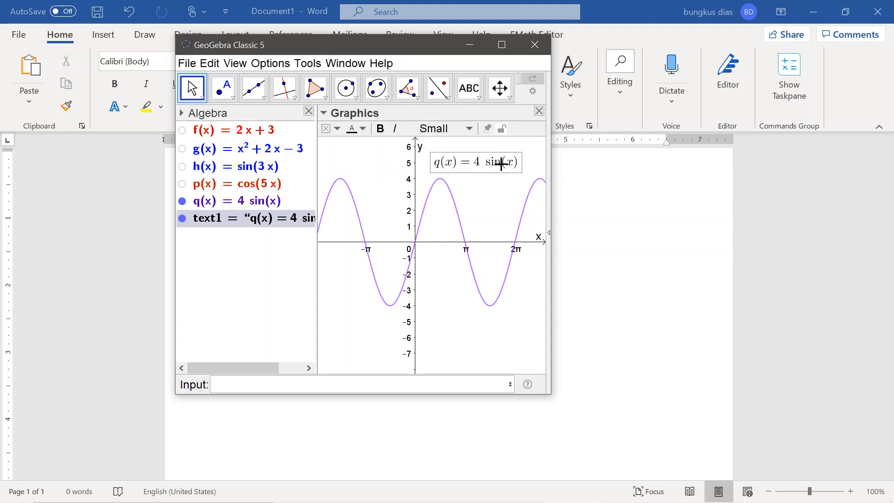
click(458, 307)
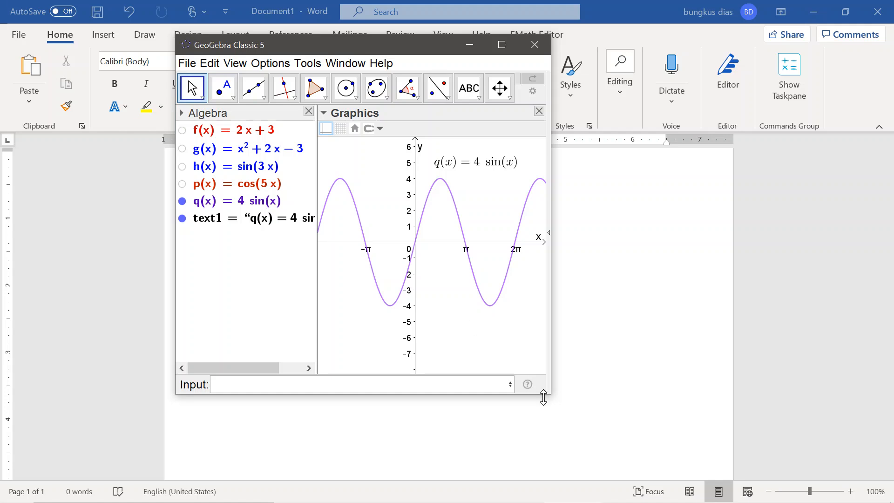
drag(543, 397, 542, 359)
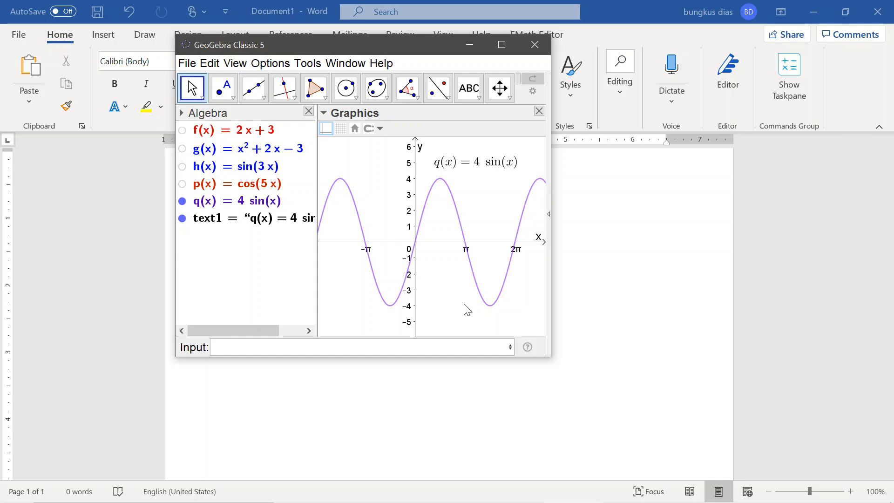
- Switch to Word and paste the copied 4 sin(x) graph on a new line below the f(x) = 2x + 3 picture
click(612, 304)
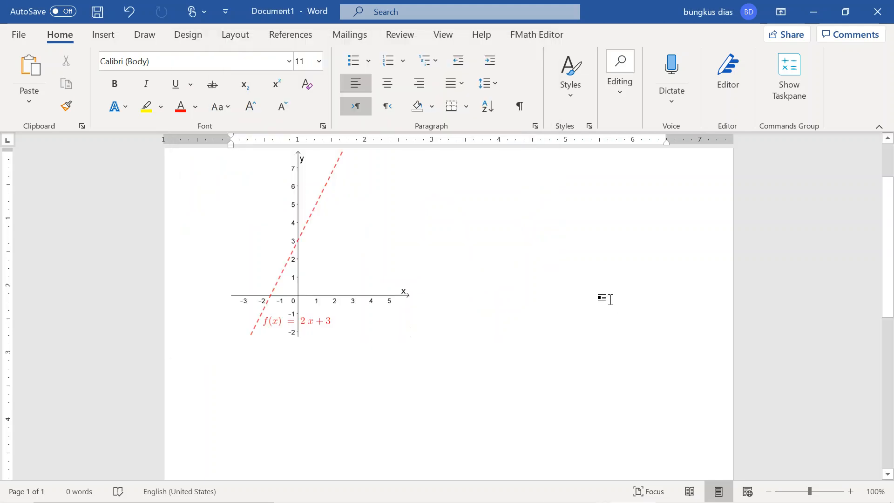
key(Return)
key(ctrl+v)
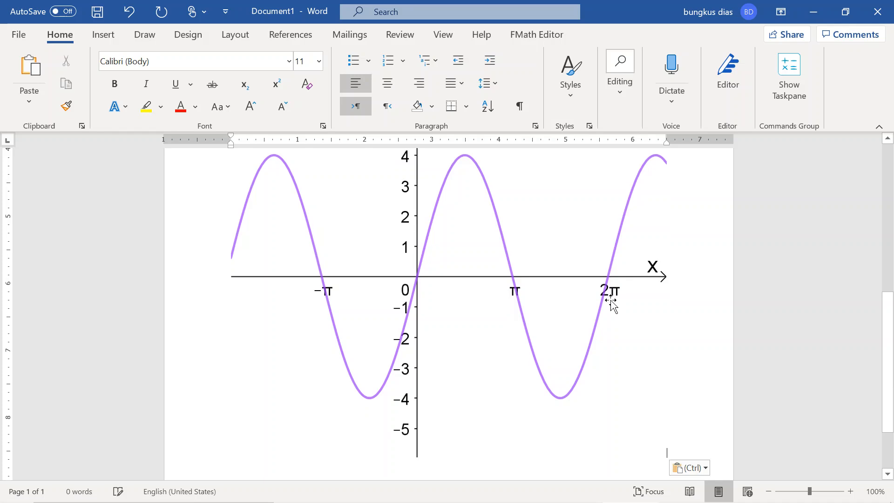
- Shrink the pasted 4 sin(x) graph picture proportionally to about 3.5 inches wide
click(534, 317)
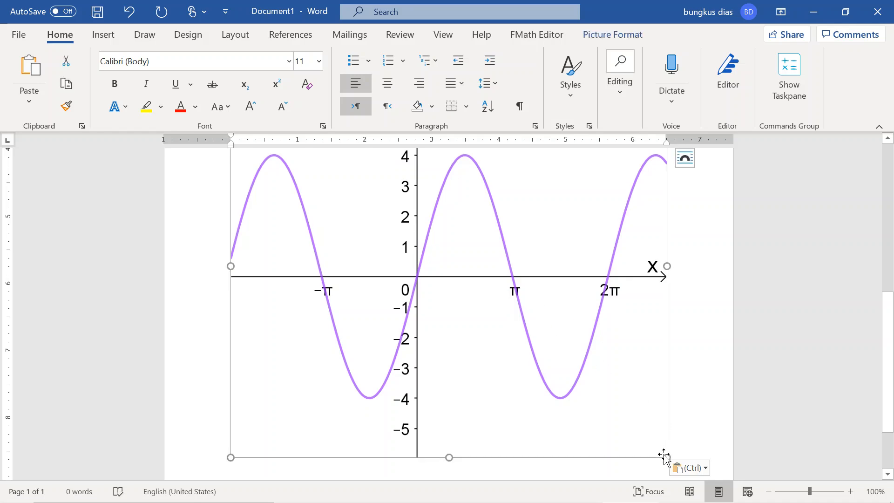
drag(663, 454, 471, 330)
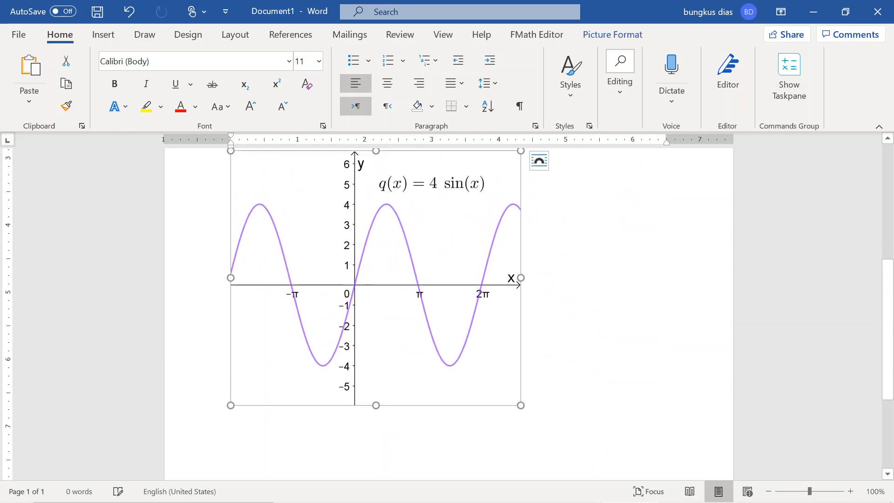
drag(520, 403, 448, 360)
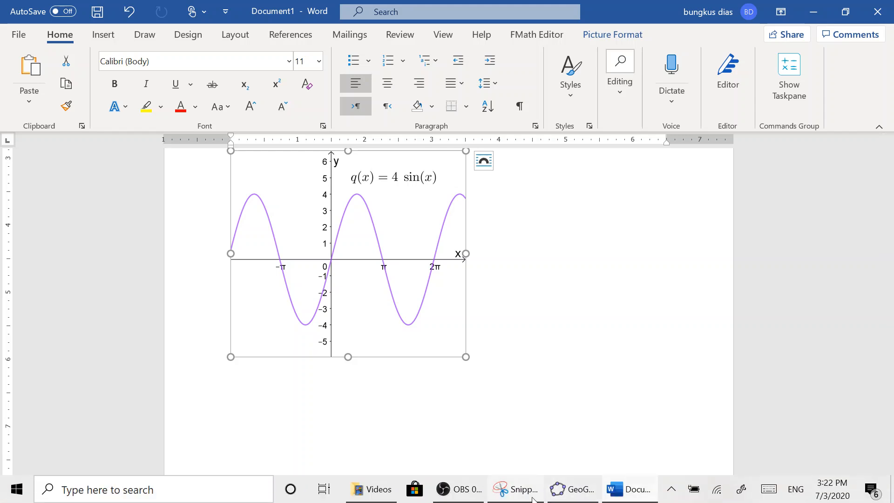
- Switch to GeoGebra, maximize its window, and hide the q(x) = 4 sin(x) curve and its formula text
mouse_move(533, 500)
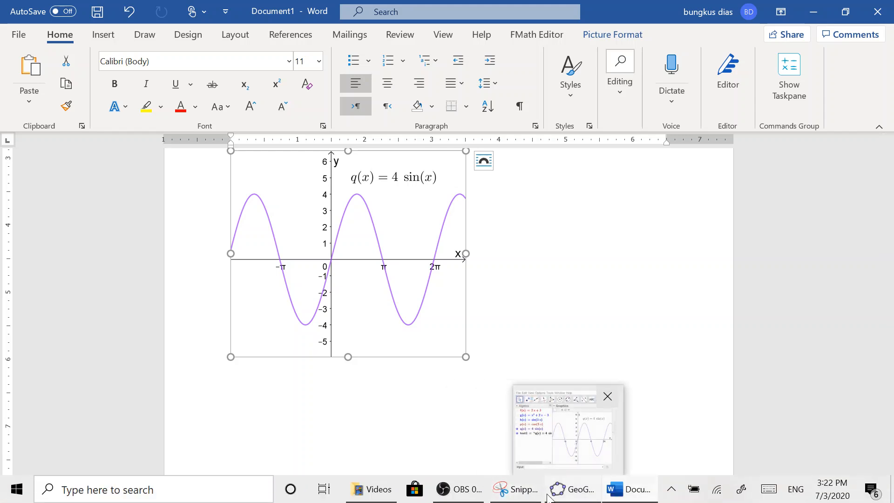
click(574, 497)
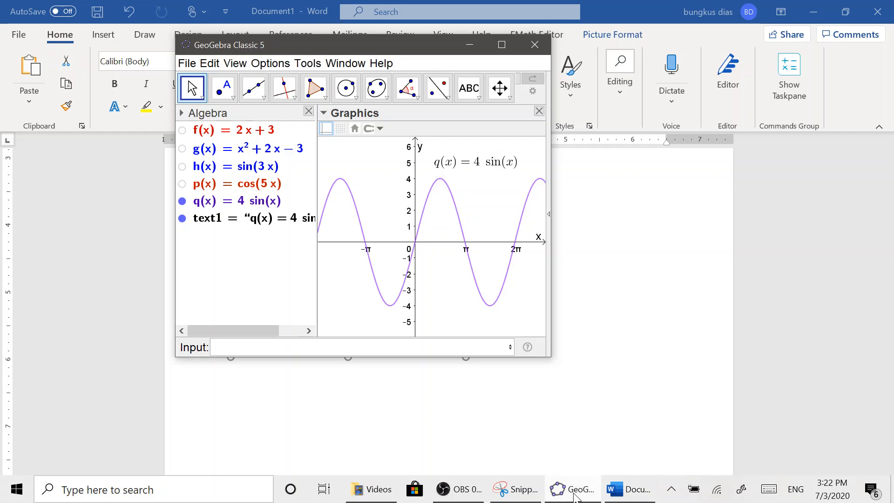
click(506, 47)
click(7, 163)
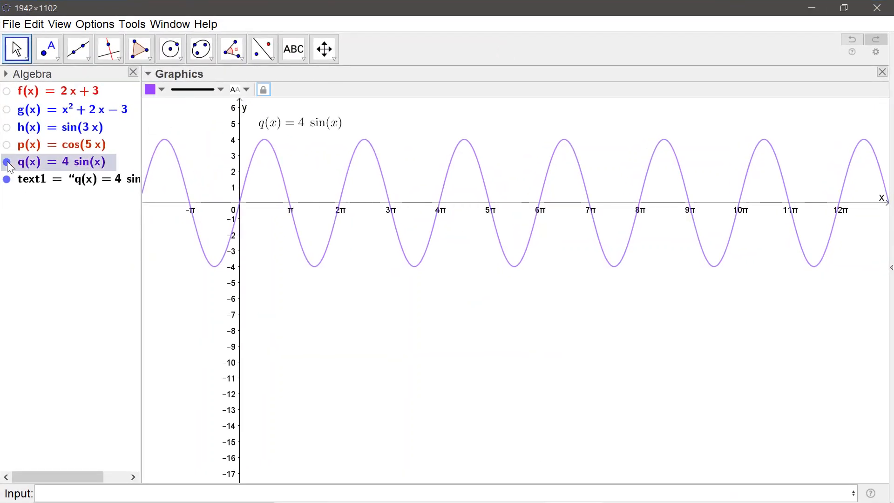
click(7, 179)
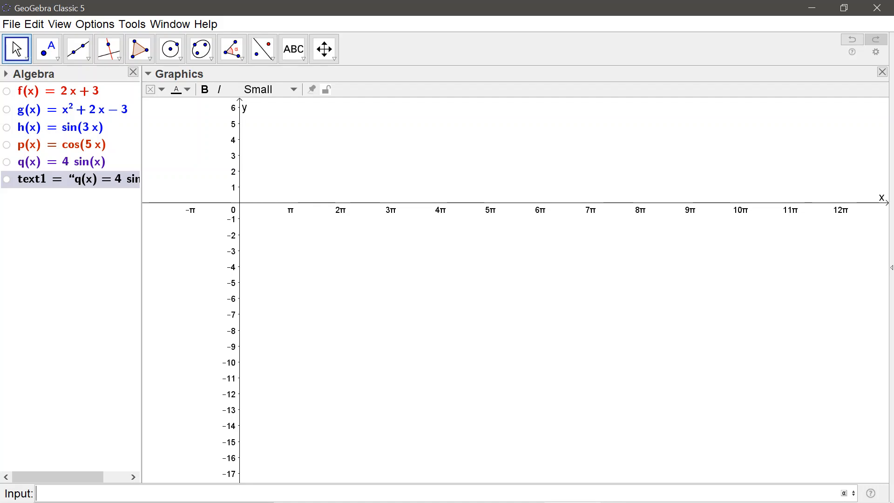
- Plot the exponential function 3^x
text(3)
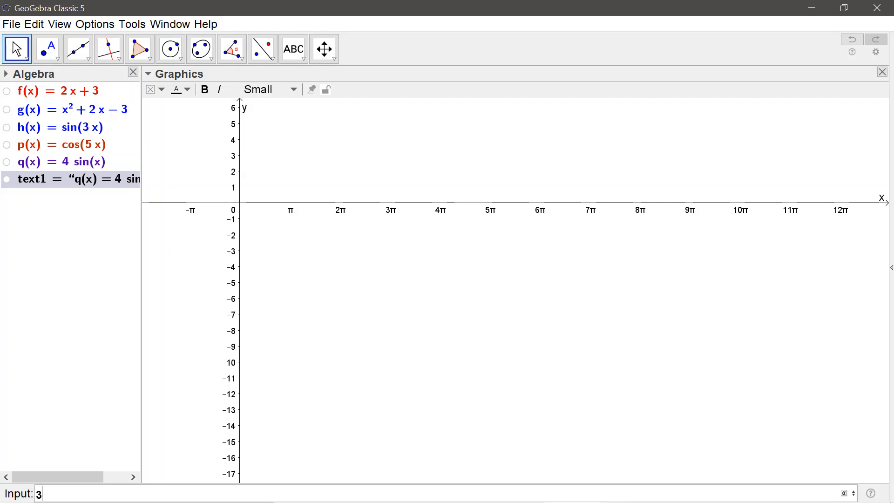
text(^x)
key(Return)
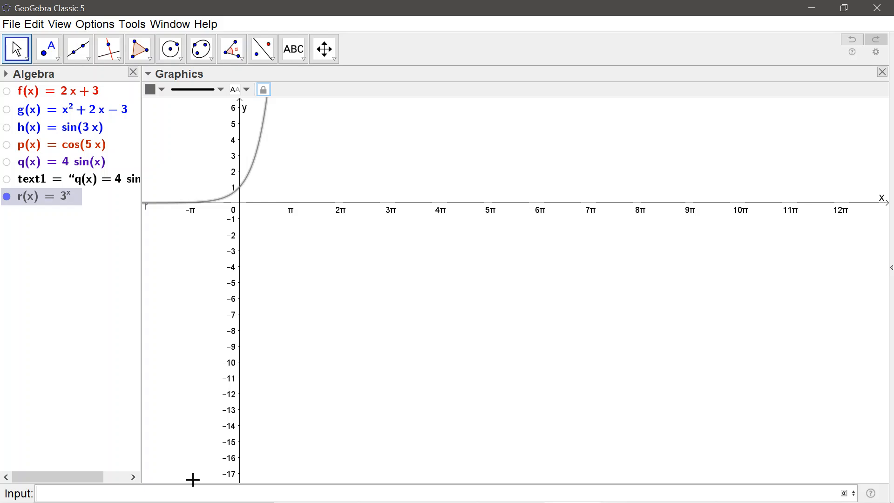
- Hide the 3^x curve and plot the line 2x + 3y = 5
click(7, 197)
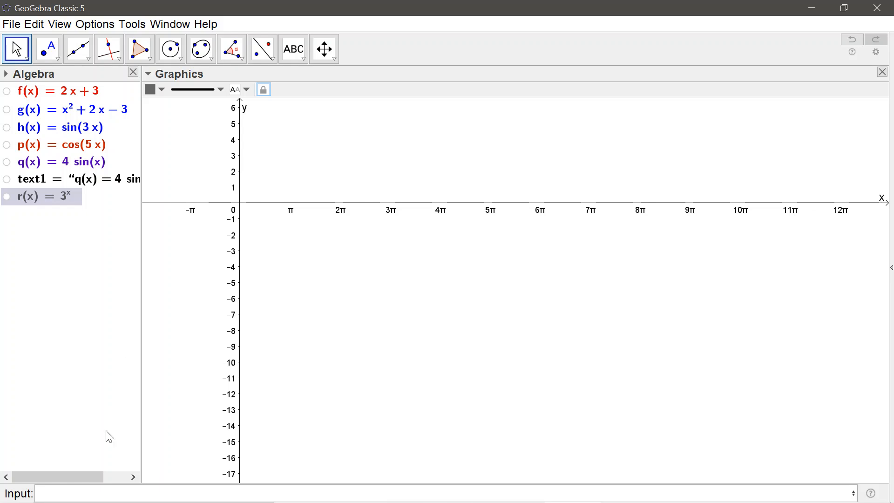
click(95, 493)
text(2x + )
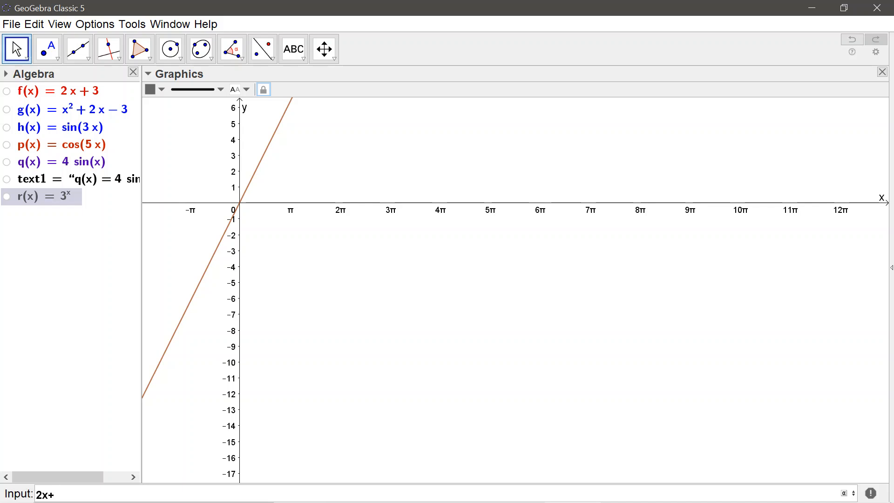
text(3y)
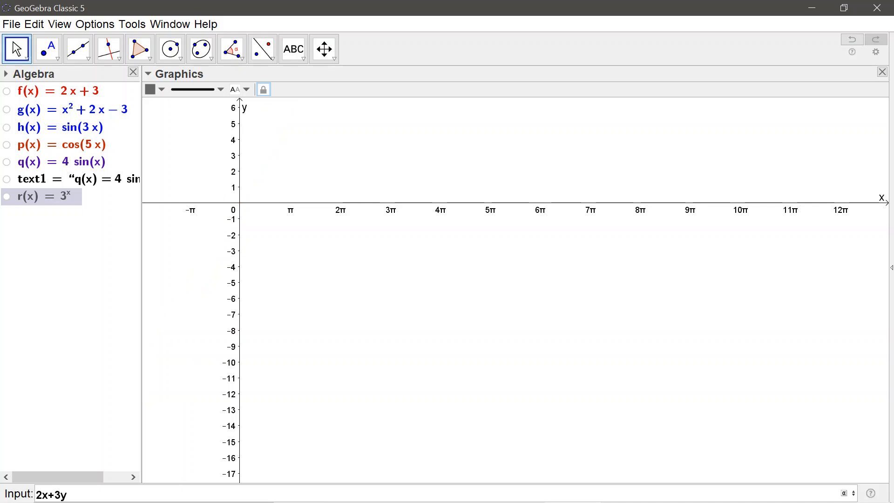
text( = 5)
key(Return)
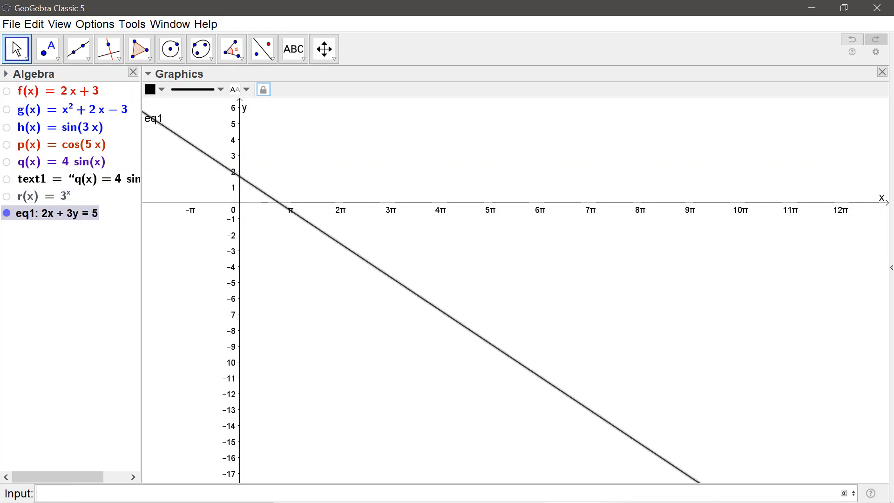
text(x%)
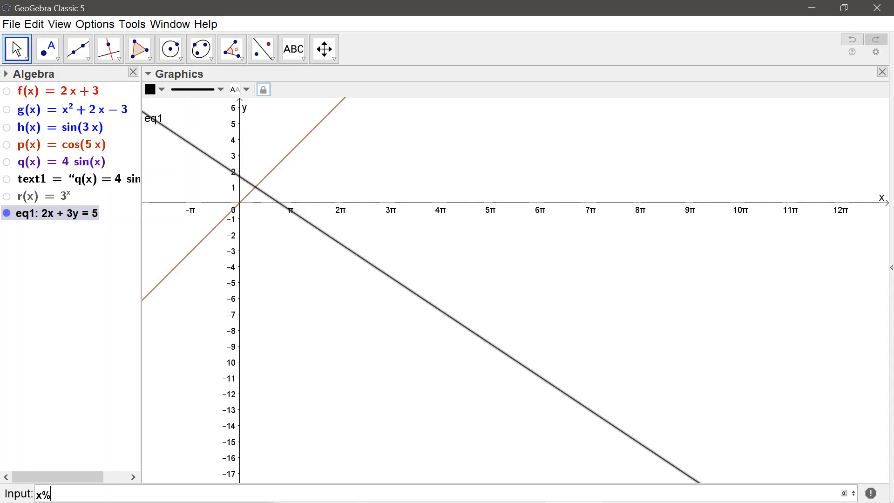
key(BackSpace)
text(^2+)
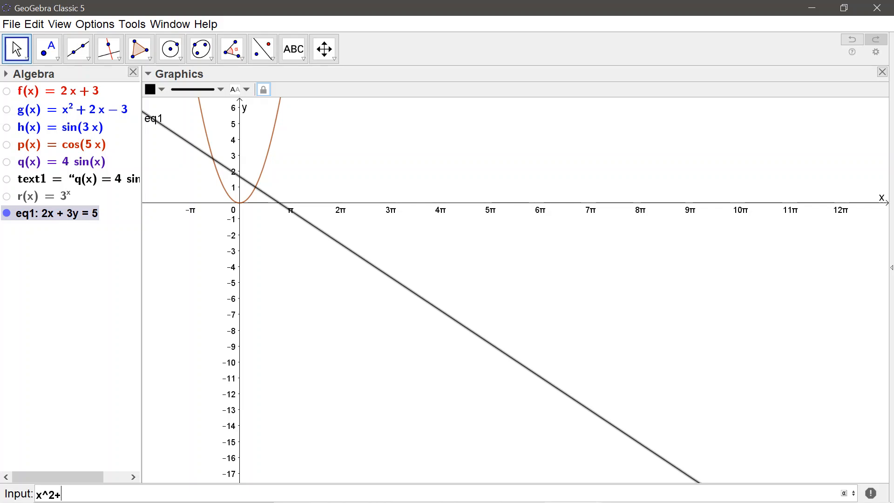
key(BackSpace)
key(BackSpace)
key(BackSpace)
key(BackSpace)
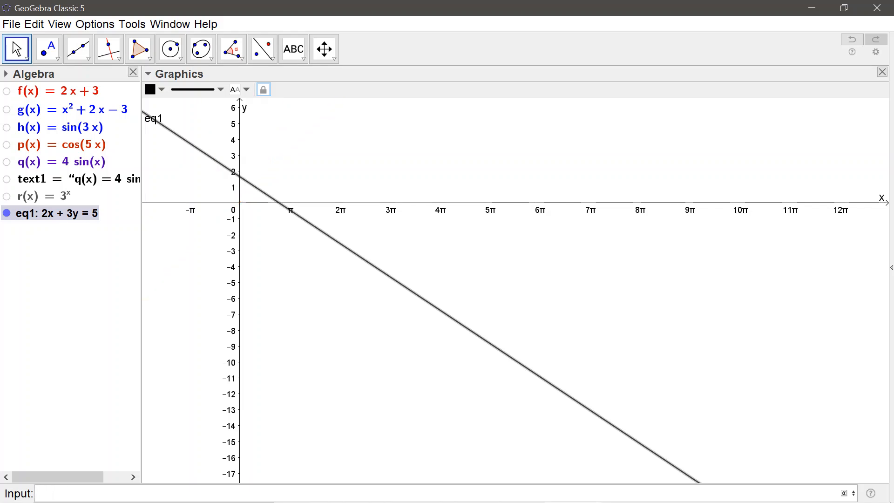
- Plot the circle (x-3)^2 + (y-6)^2 = 9 alongside the line and bring the whole circle into view
text(()
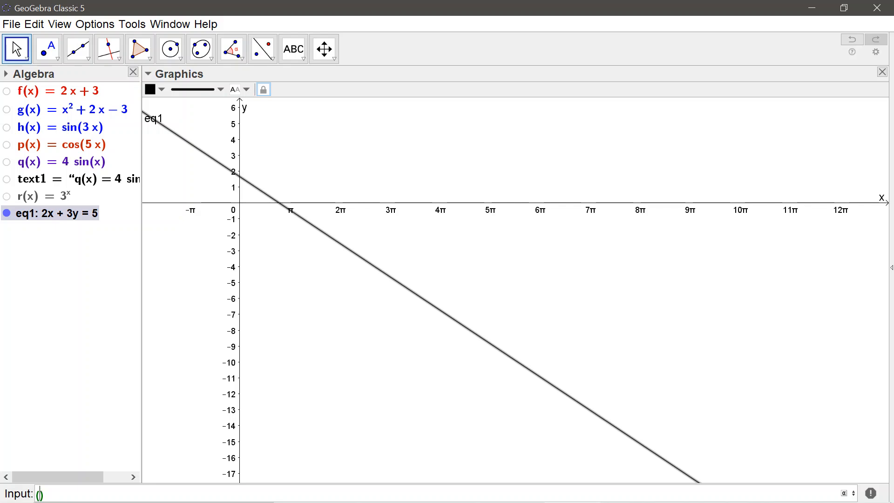
text(x-3))
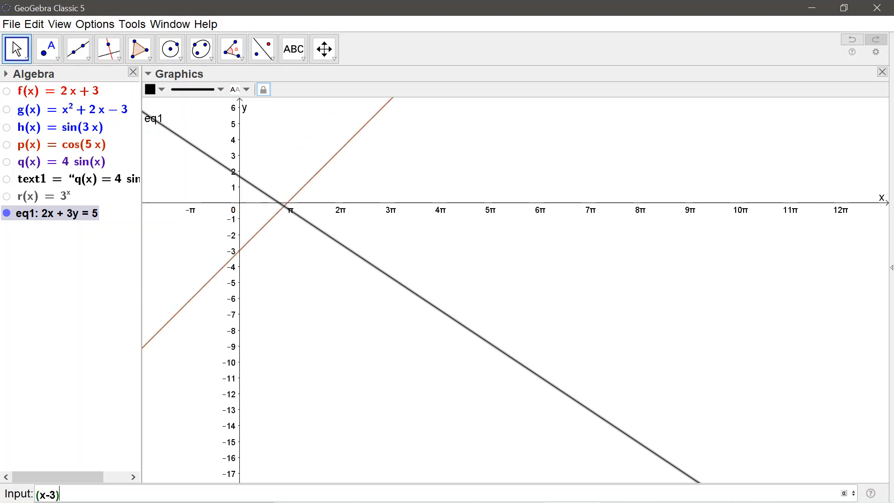
text(^2)
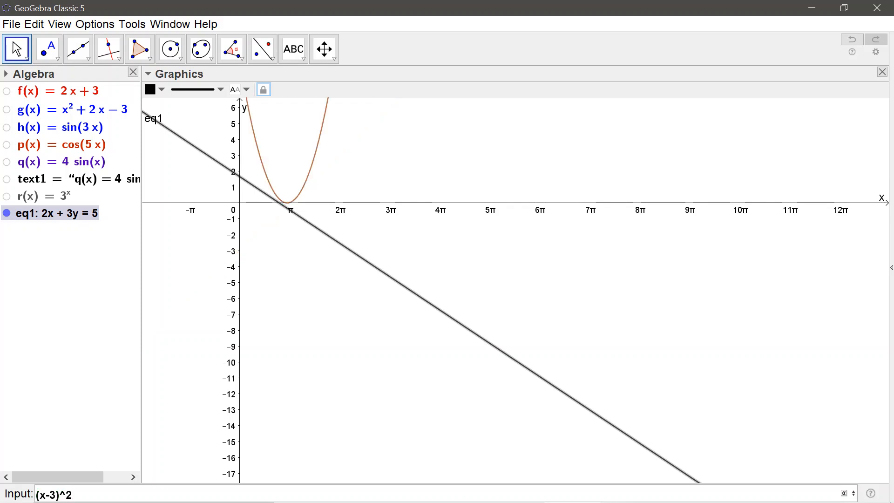
text(+(y)
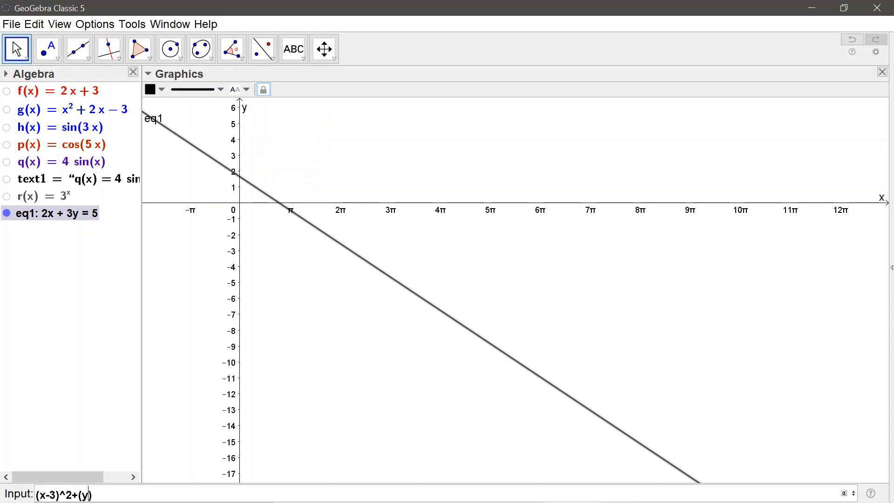
text(-6)^2=)
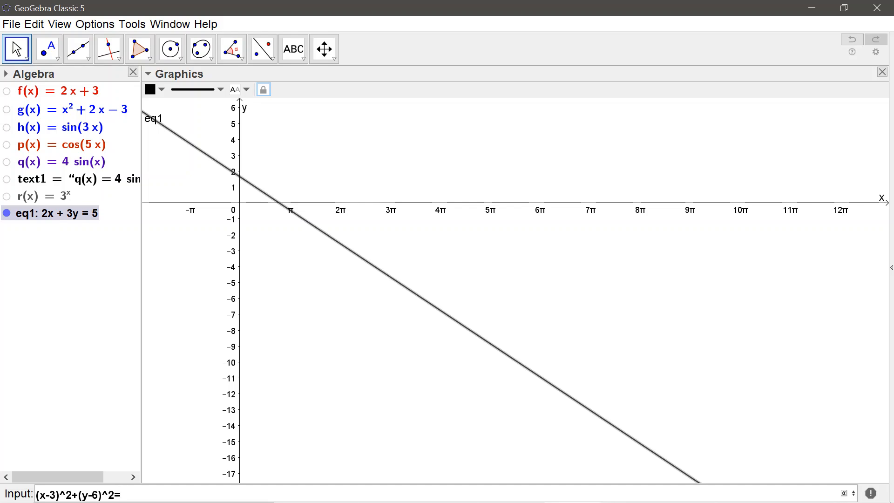
text(9)
key(Return)
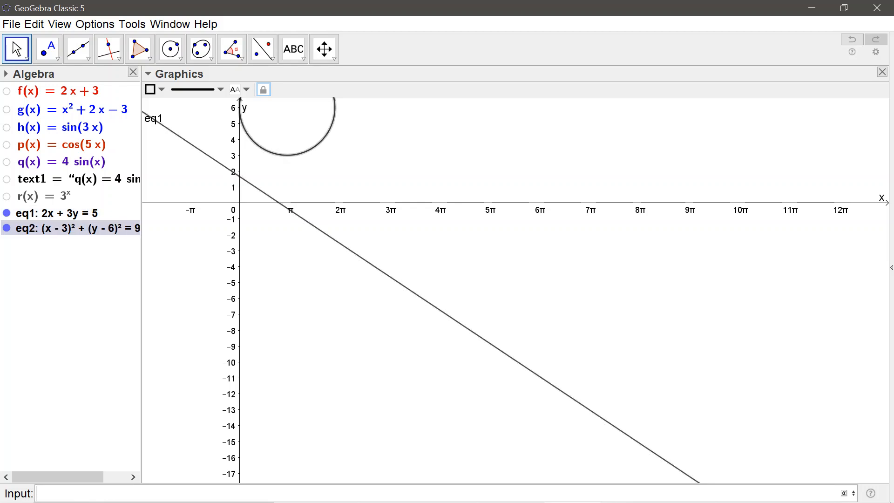
drag(281, 251, 281, 337)
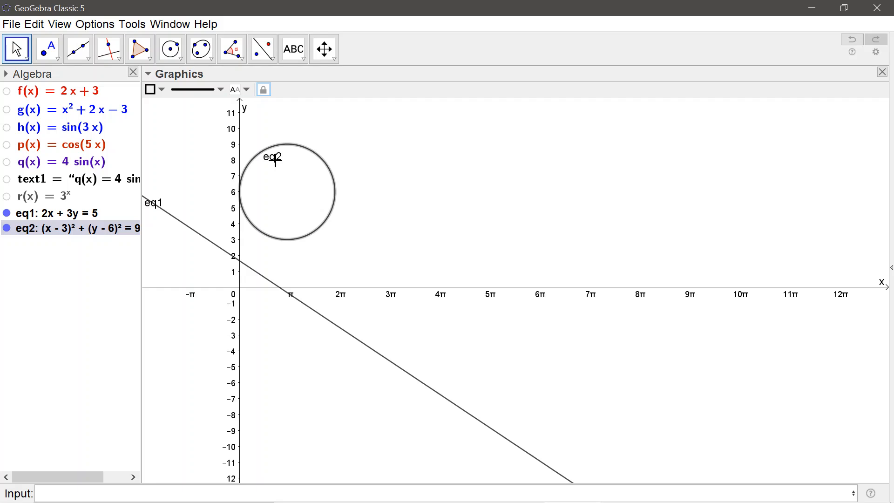
- Sort the algebra list by object type and clear the selection of the circle
click(6, 74)
click(36, 91)
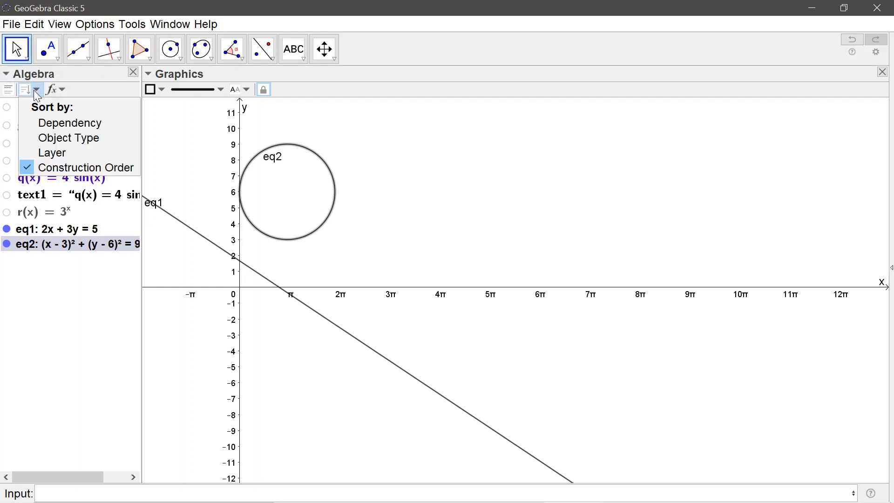
click(69, 138)
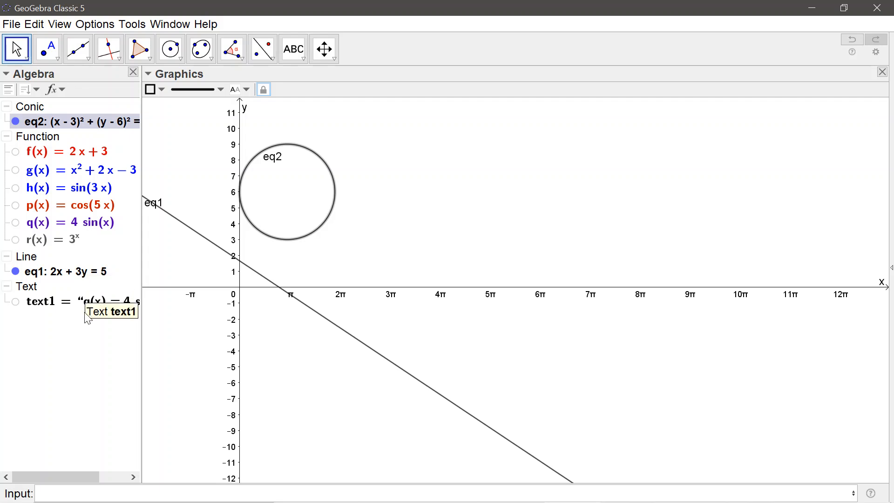
click(406, 184)
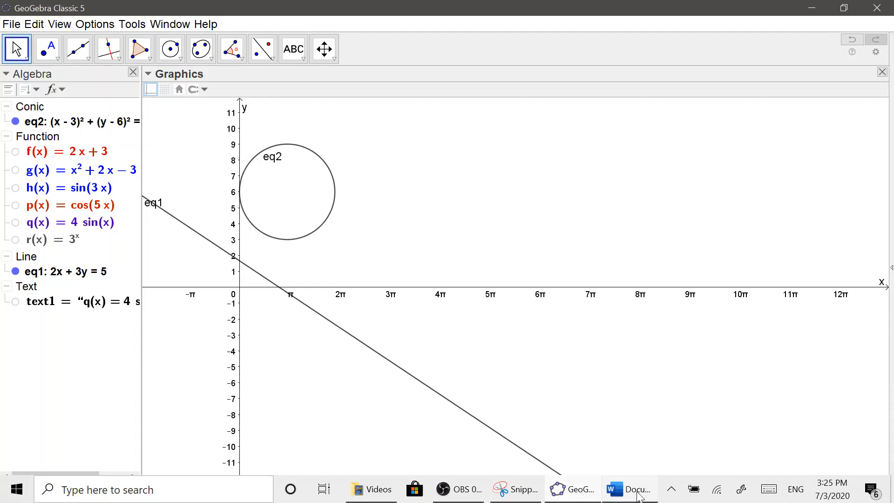
click(628, 489)
click(558, 340)
click(430, 293)
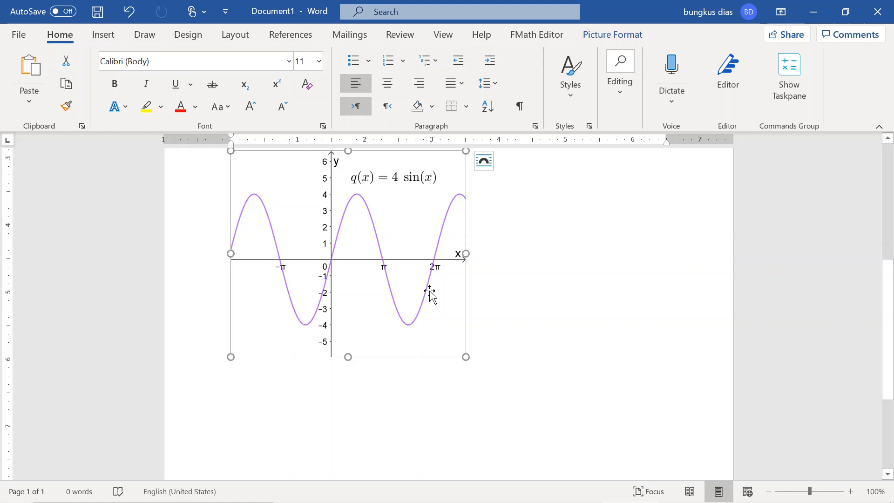
mouse_move(571, 500)
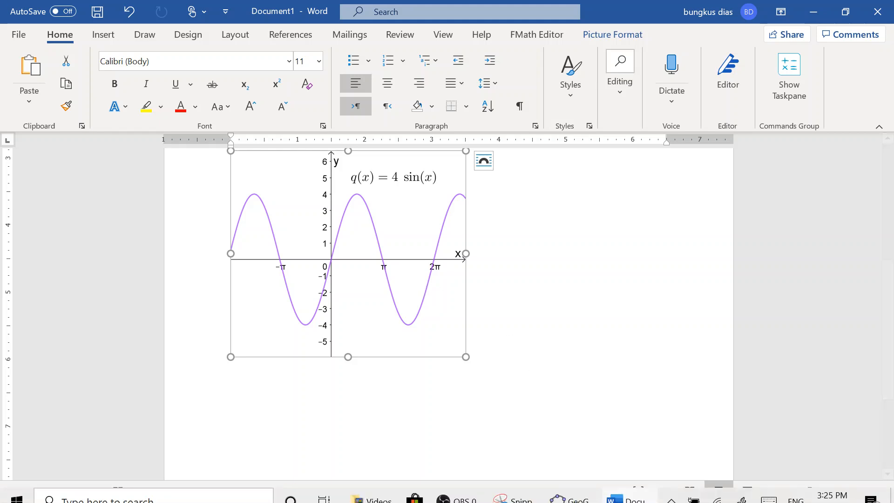
click(571, 501)
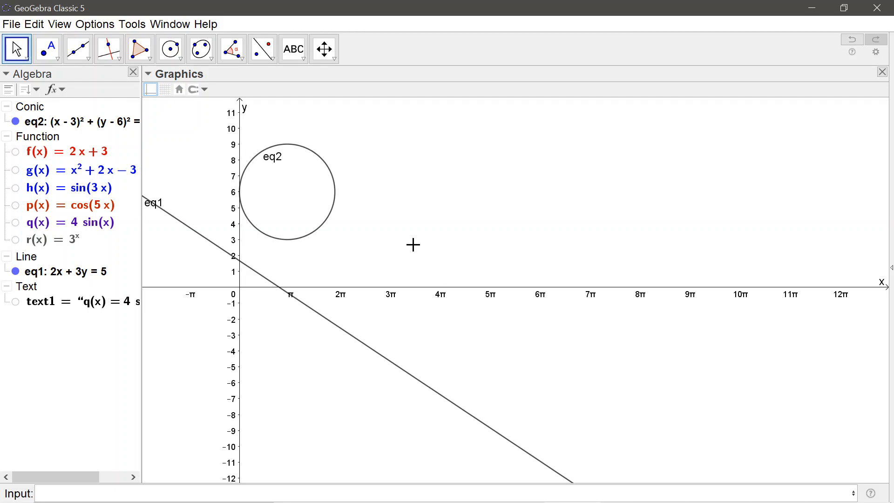
click(306, 235)
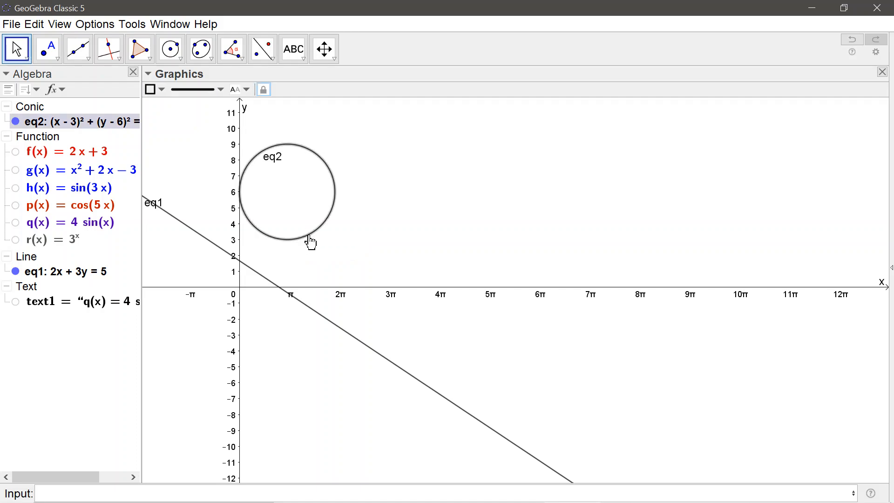
click(446, 234)
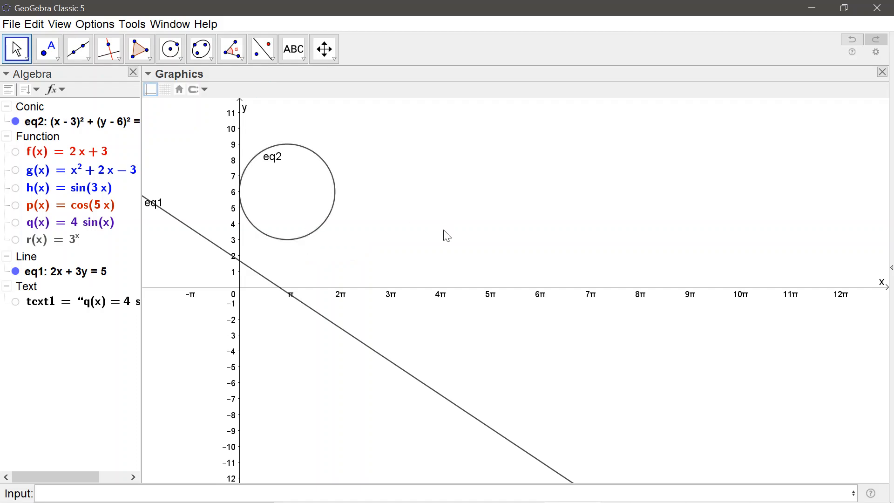